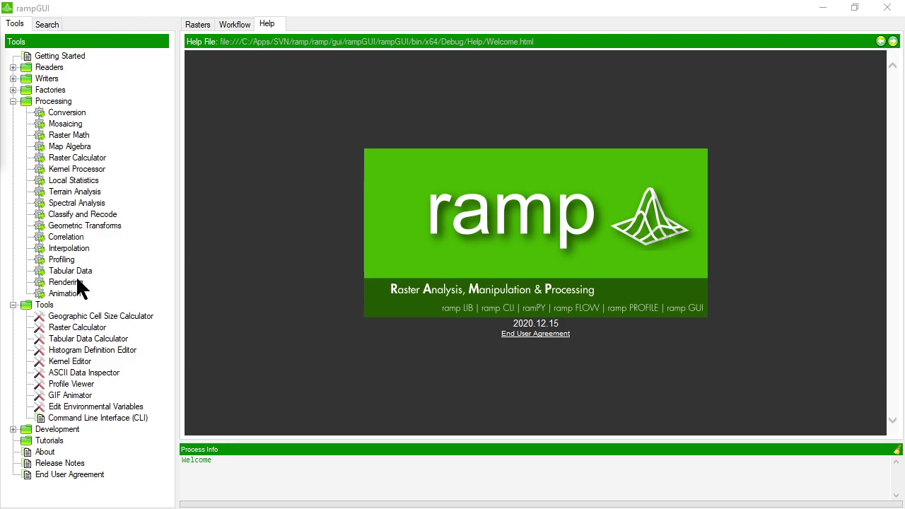
Step: Open the Tabular Data processor, review its processing methods, and cancel it without running anything
{"action": "double_click", "coordinate": [66, 268]}
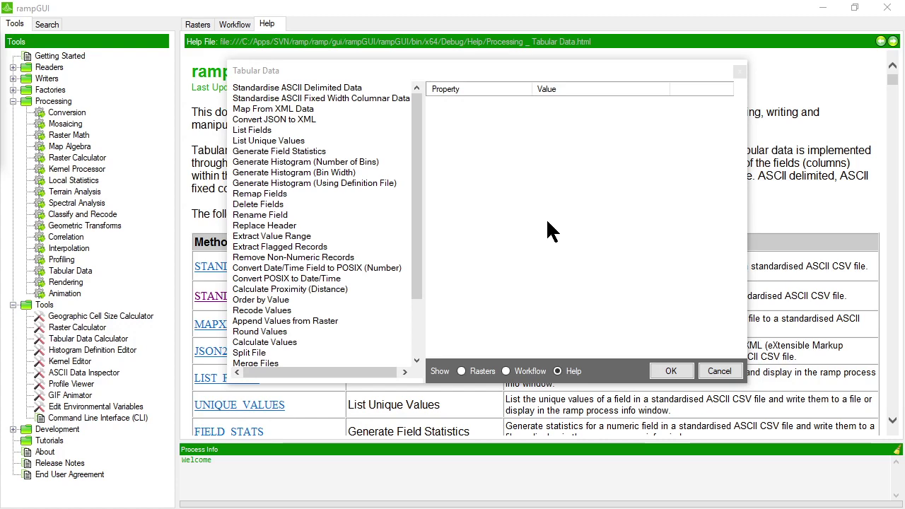
{"action": "left_click", "coordinate": [719, 372]}
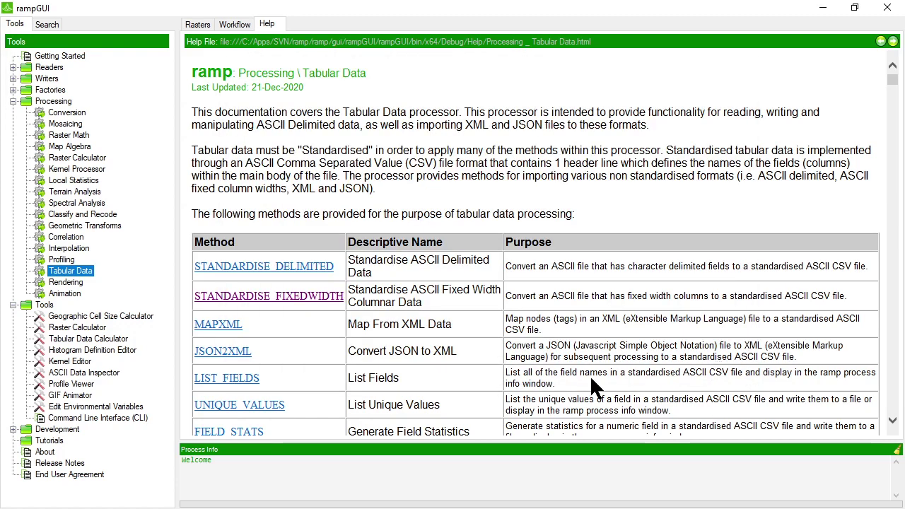
Step: Expand Development and show the File Formats help page, scrolled to the RAMP Binary Grid File entry
{"action": "left_click", "coordinate": [54, 429]}
{"action": "left_click", "coordinate": [73, 486]}
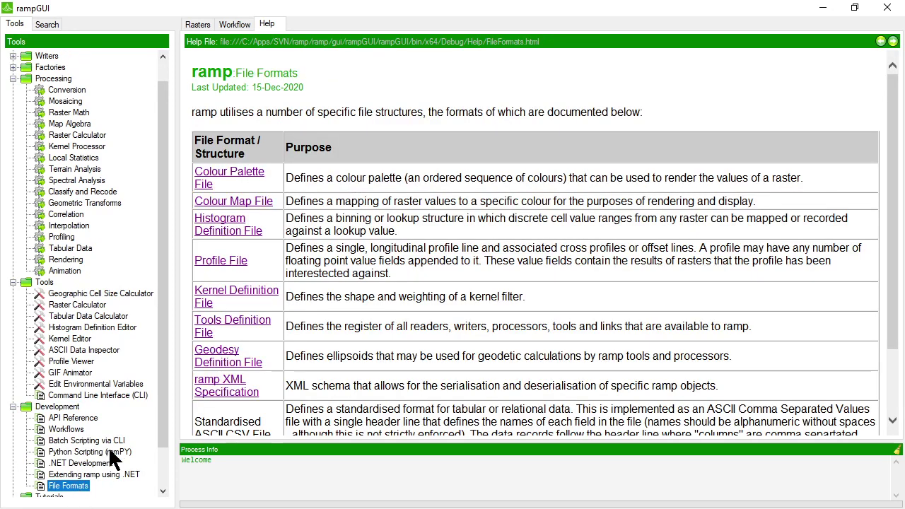
{"action": "scroll", "coordinate": [324, 369], "scroll_direction": "down", "scroll_amount": 3}
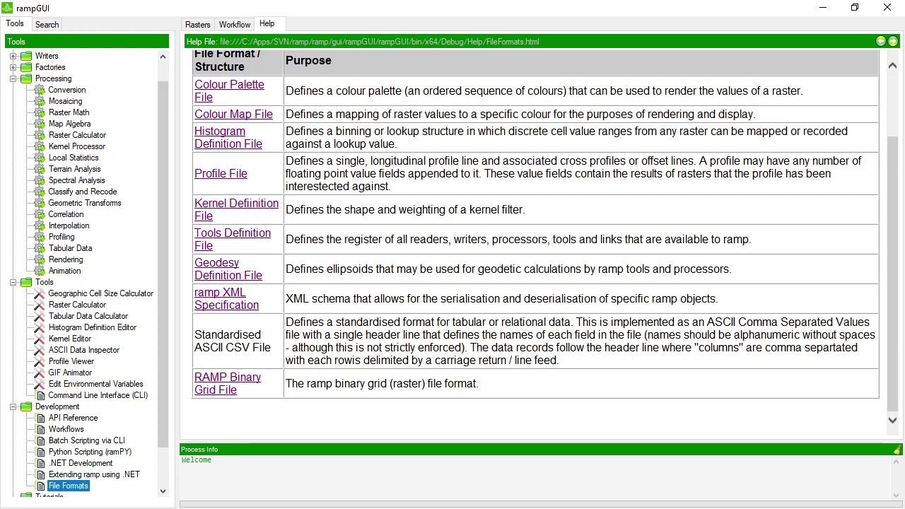
Step: Launch the ASCII Data Inspector from its help page, then move and enlarge its window
{"action": "left_click", "coordinate": [80, 351]}
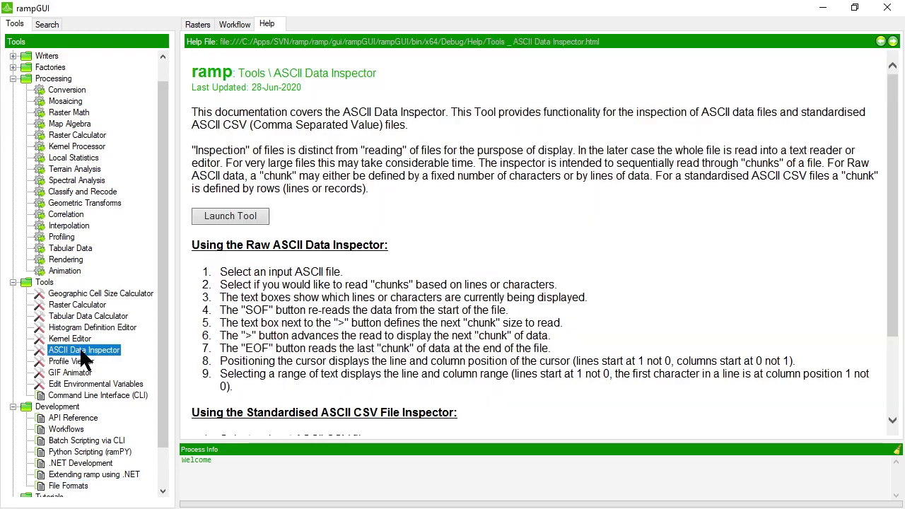
{"action": "left_click", "coordinate": [231, 216]}
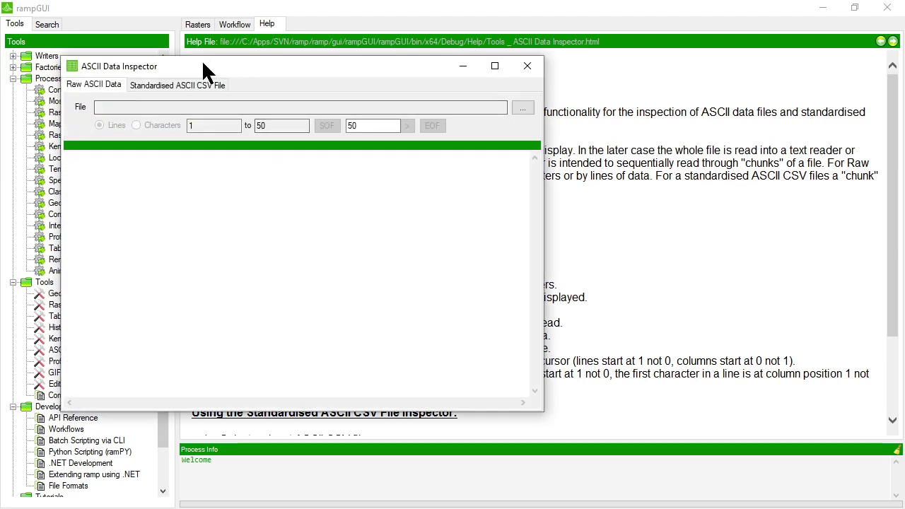
{"action": "left_click_drag", "start_coordinate": [201, 71], "coordinate": [307, 57]}
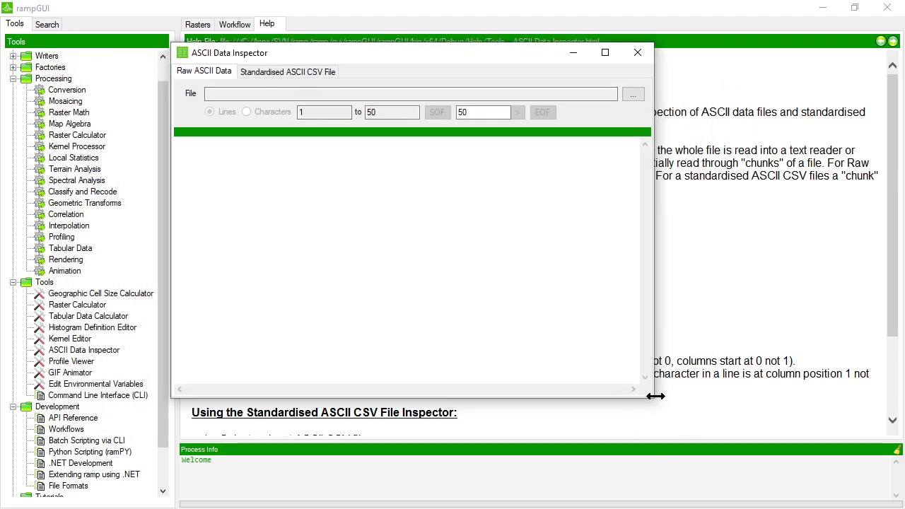
{"action": "left_click_drag", "start_coordinate": [656, 396], "coordinate": [726, 441]}
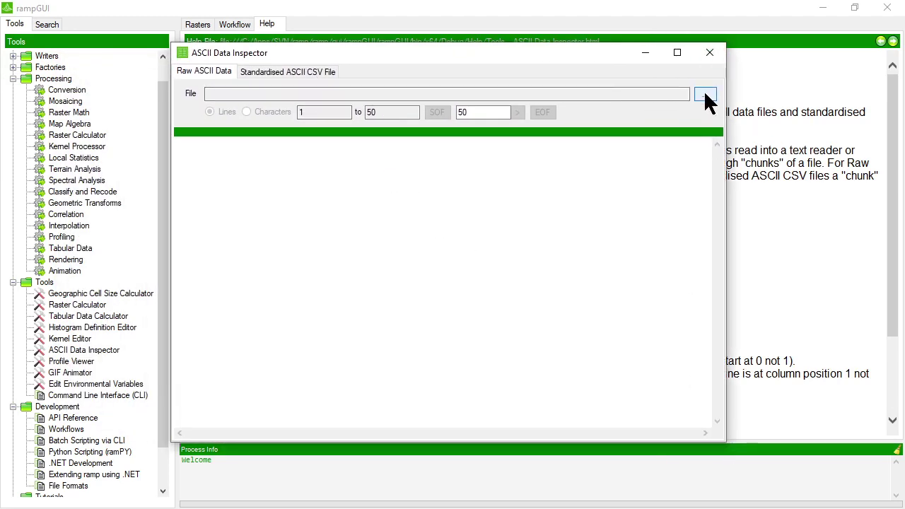
Step: Load 0002_20140818_235606.all.POS.csv from Sample Data into the inspector
{"action": "left_click", "coordinate": [705, 95]}
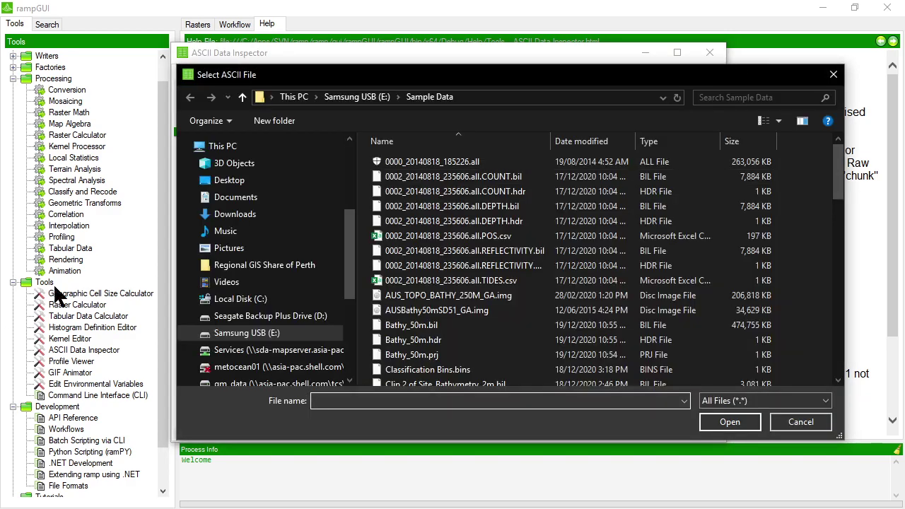
{"action": "left_click", "coordinate": [185, 146]}
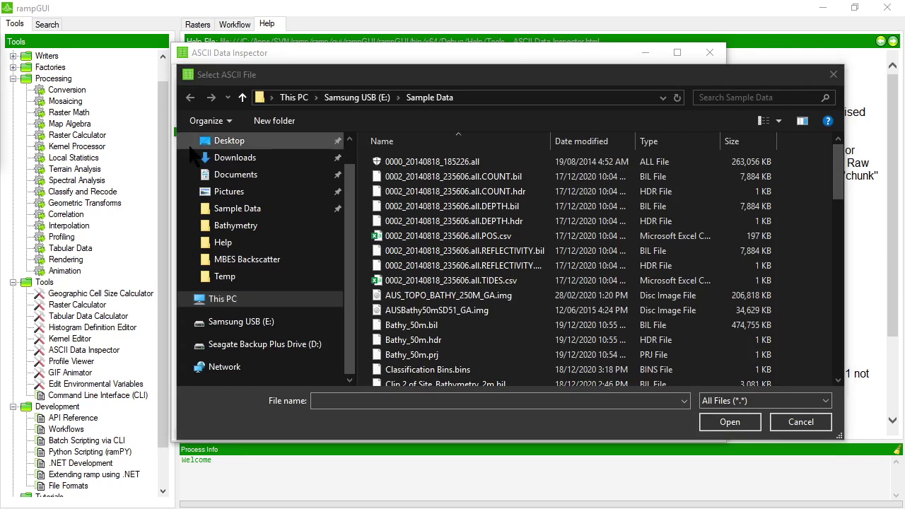
{"action": "double_click", "coordinate": [433, 239]}
Step: Maximize the inspector and examine the POS.csv header line from EM_MODEL to its end
{"action": "left_click_drag", "start_coordinate": [385, 59], "coordinate": [280, 23]}
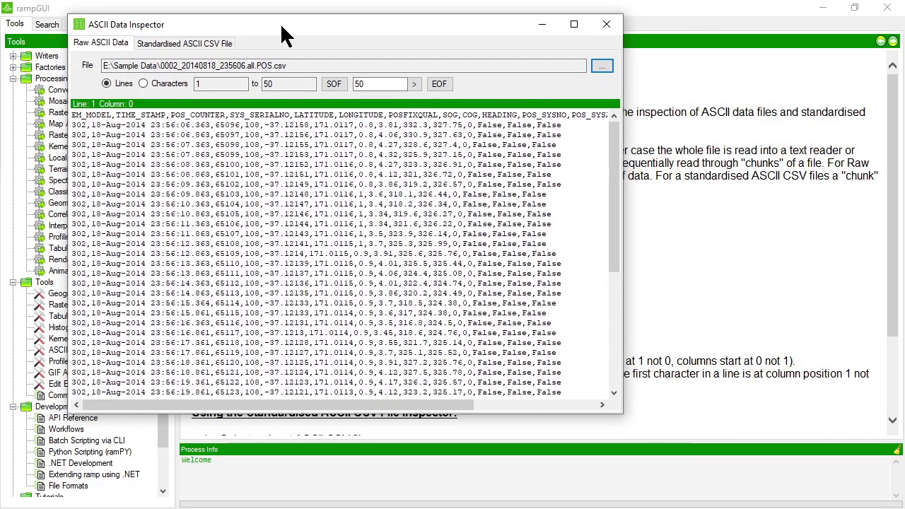
{"action": "left_click", "coordinate": [574, 19]}
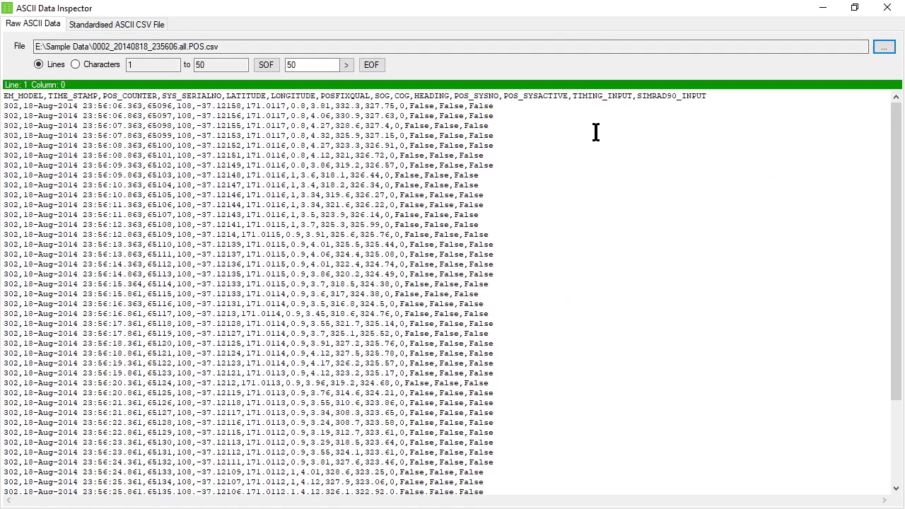
{"action": "left_click_drag", "start_coordinate": [709, 95], "coordinate": [3, 98]}
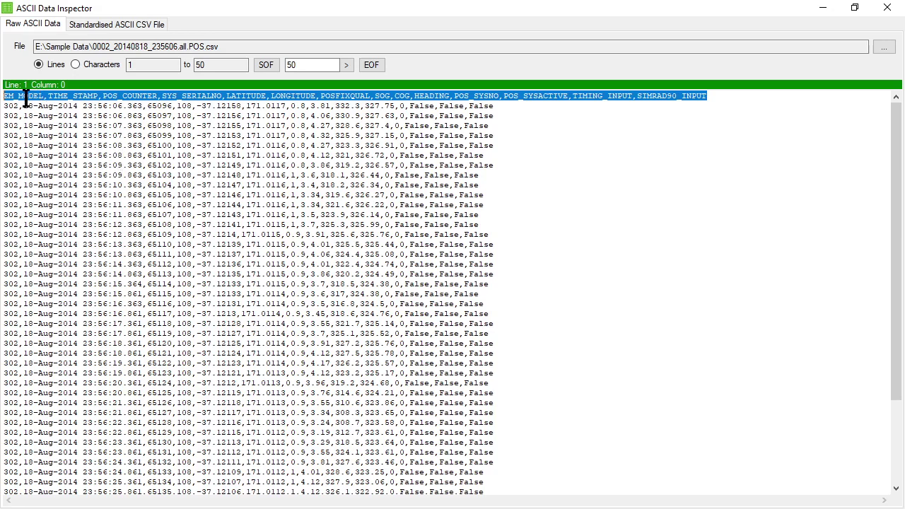
{"action": "left_click", "coordinate": [47, 96]}
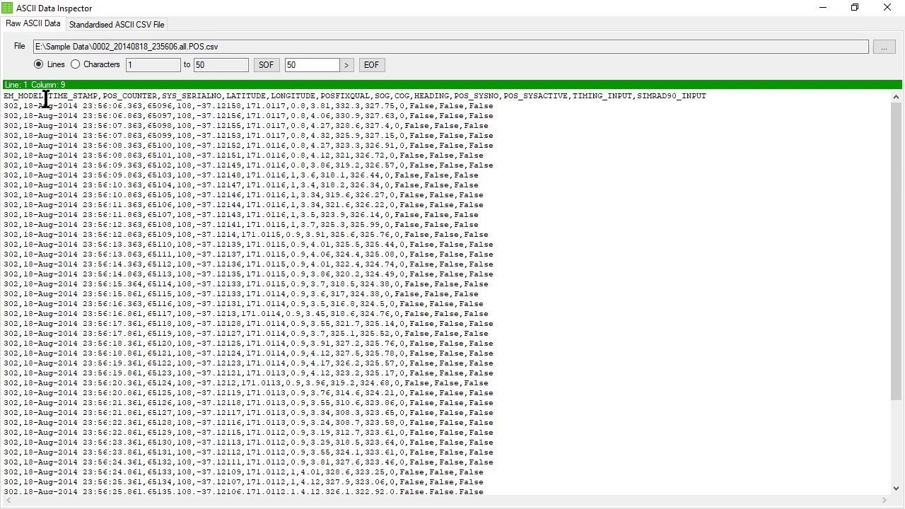
{"action": "left_click", "coordinate": [745, 94]}
Step: Select and inspect the comma-separated position records on data lines 2 through 8
{"action": "left_click_drag", "start_coordinate": [8, 106], "coordinate": [349, 175]}
{"action": "left_click_drag", "start_coordinate": [4, 106], "coordinate": [511, 168]}
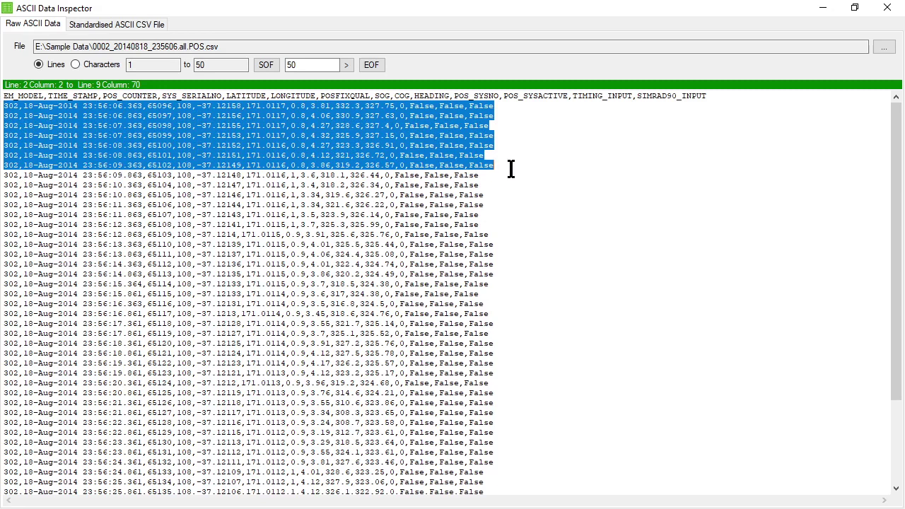
{"action": "left_click", "coordinate": [25, 106]}
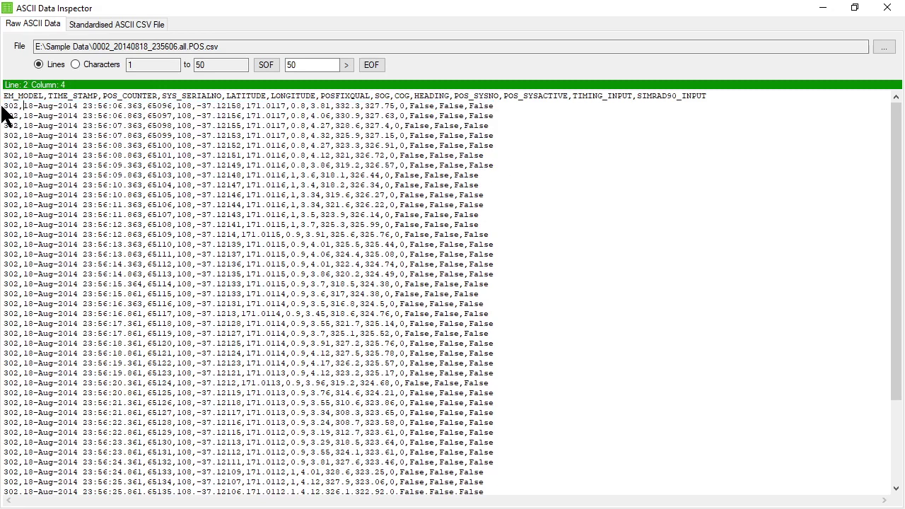
{"action": "left_click_drag", "start_coordinate": [3, 106], "coordinate": [513, 105]}
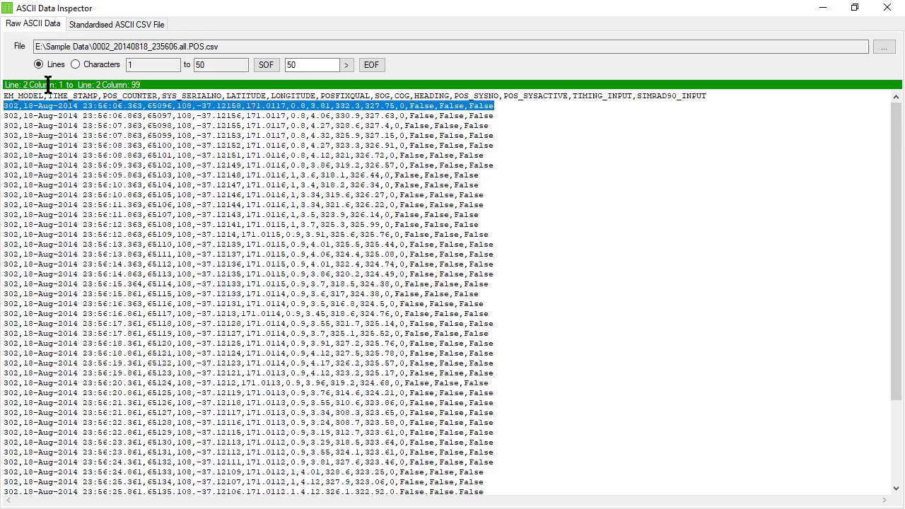
{"action": "left_click_drag", "start_coordinate": [4, 96], "coordinate": [717, 94]}
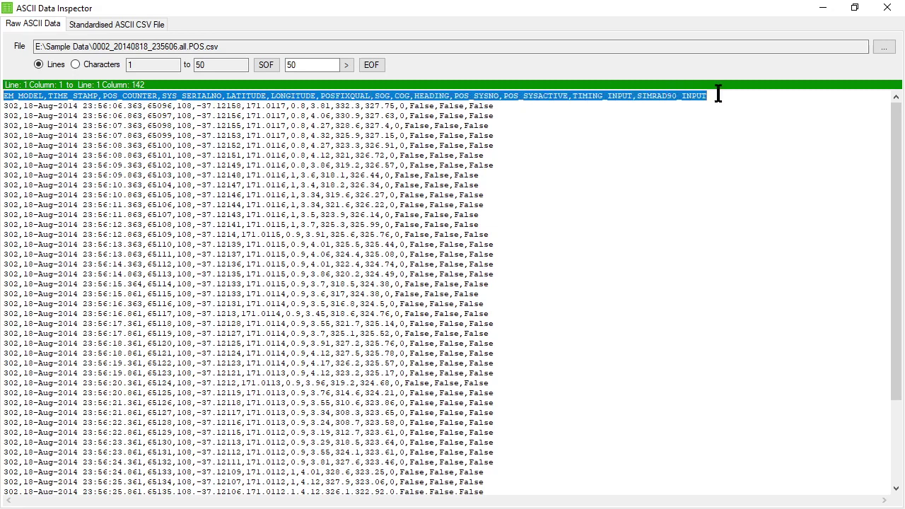
{"action": "left_click", "coordinate": [104, 106]}
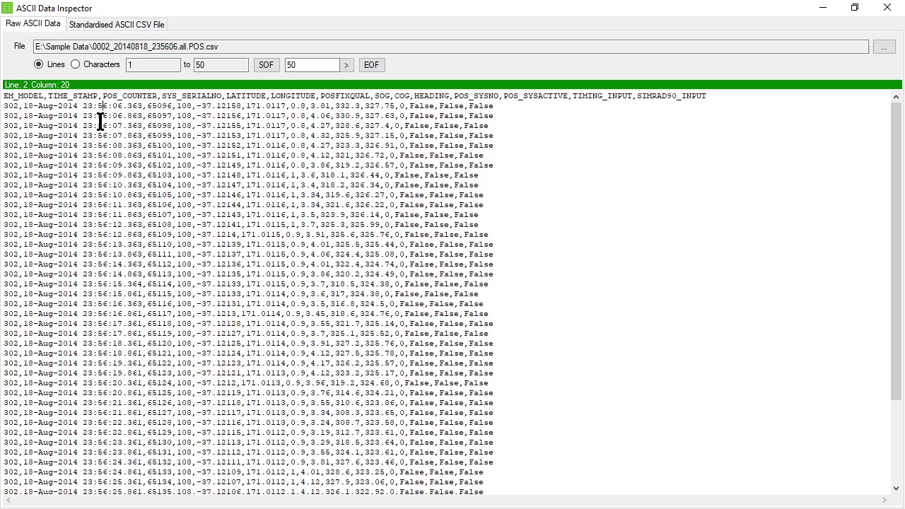
{"action": "left_click_drag", "start_coordinate": [3, 106], "coordinate": [501, 106]}
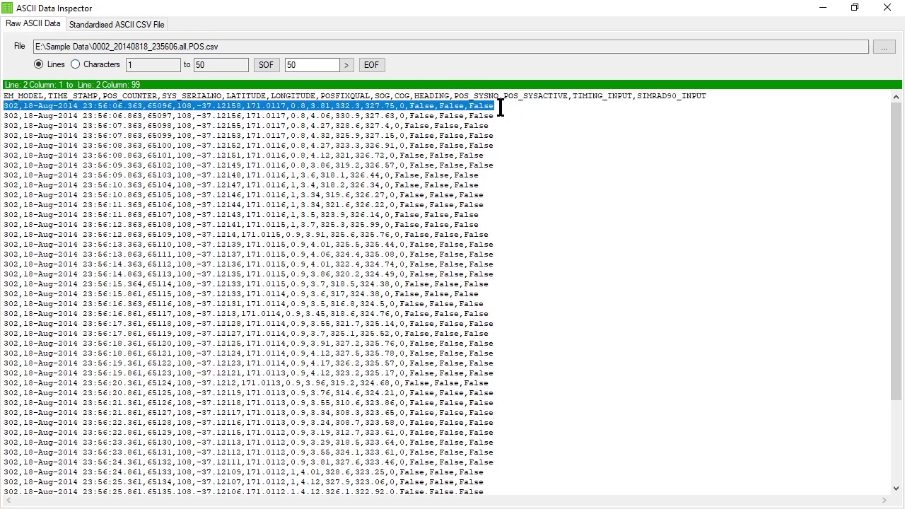
{"action": "left_click", "coordinate": [504, 107]}
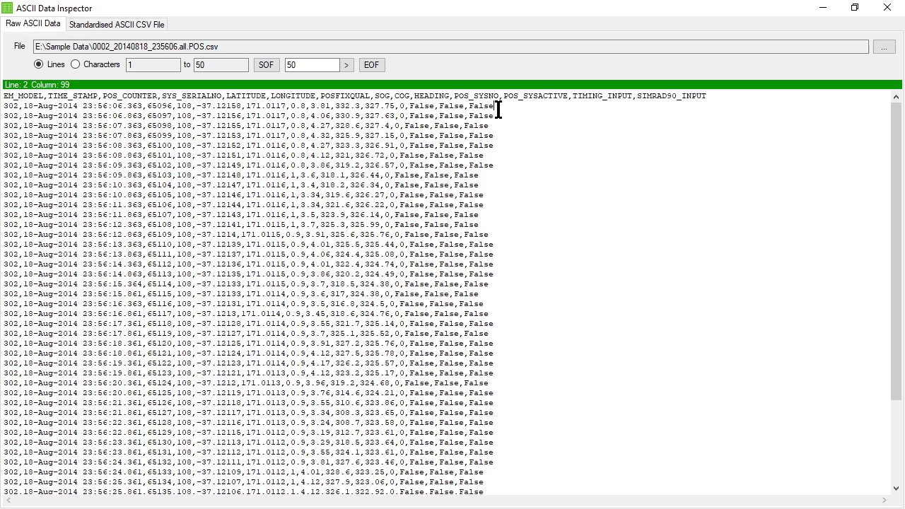
{"action": "left_click", "coordinate": [506, 116]}
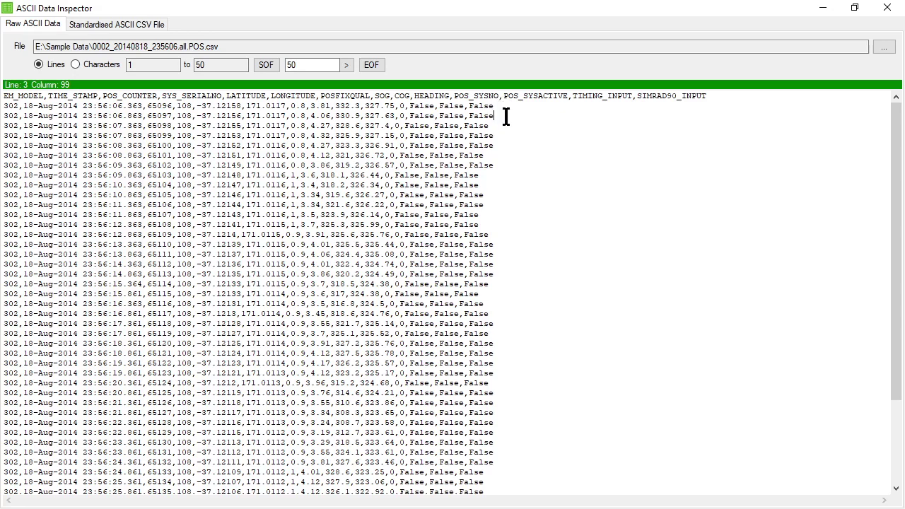
{"action": "left_click", "coordinate": [507, 157]}
{"action": "left_click_drag", "start_coordinate": [5, 109], "coordinate": [525, 409]}
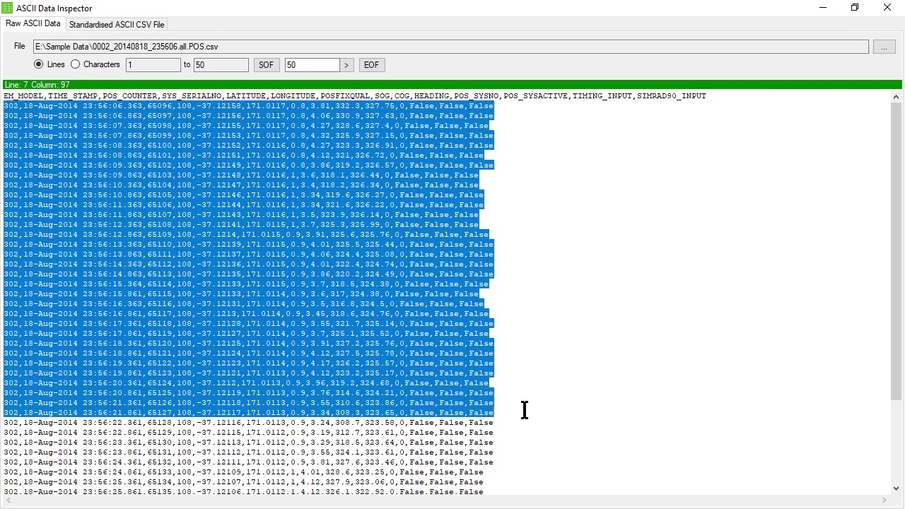
{"action": "left_click", "coordinate": [24, 107]}
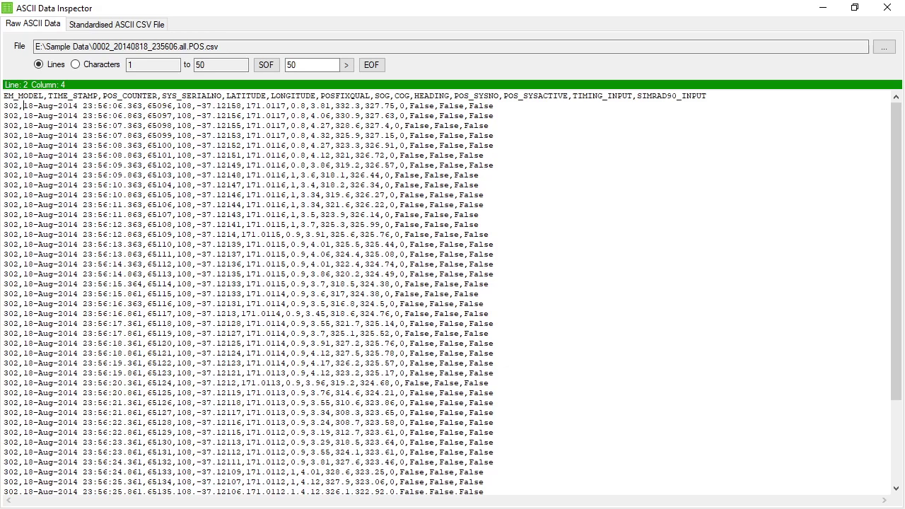
Step: Restore the window, dismiss the file chooser keeping POS.csv loaded, and maximize the inspector again
{"action": "key", "text": "super+Down"}
{"action": "left_click", "coordinate": [696, 93]}
{"action": "scroll", "coordinate": [444, 293], "scroll_direction": "down", "scroll_amount": 6}
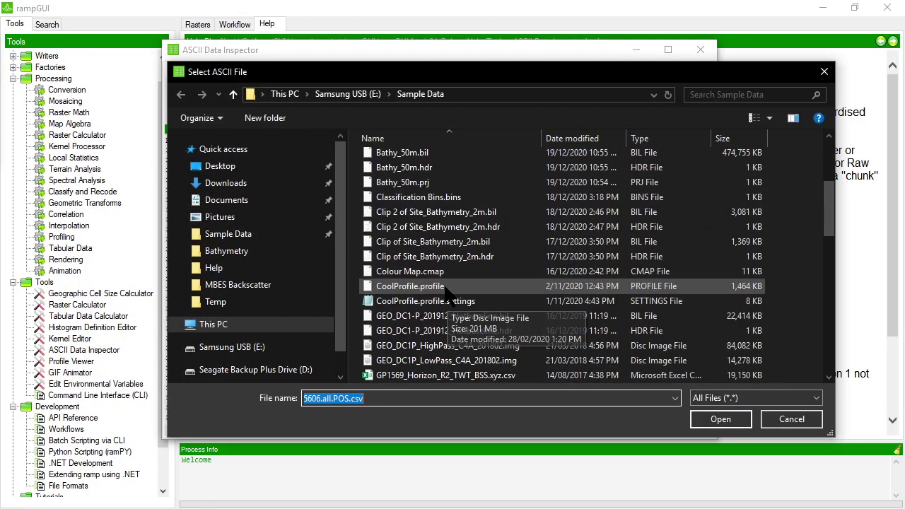
{"action": "scroll", "coordinate": [444, 293], "scroll_direction": "up", "scroll_amount": 1}
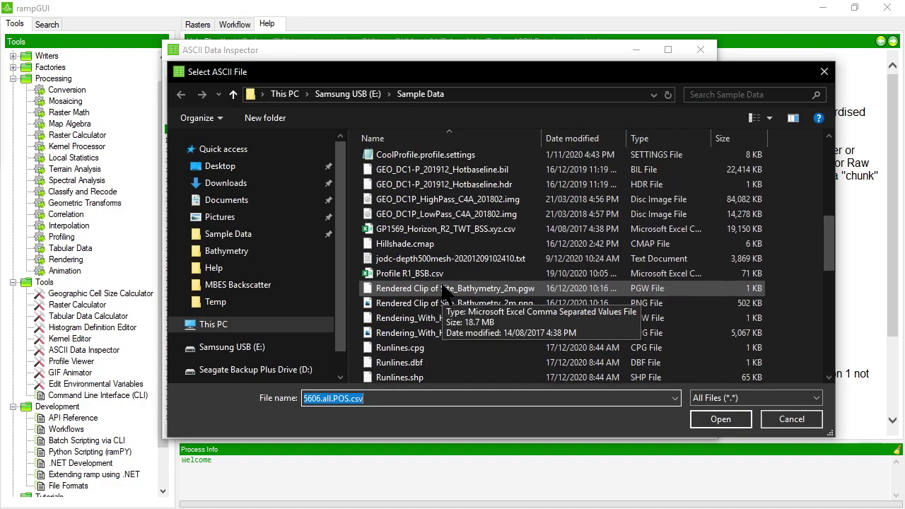
{"action": "left_click", "coordinate": [796, 419]}
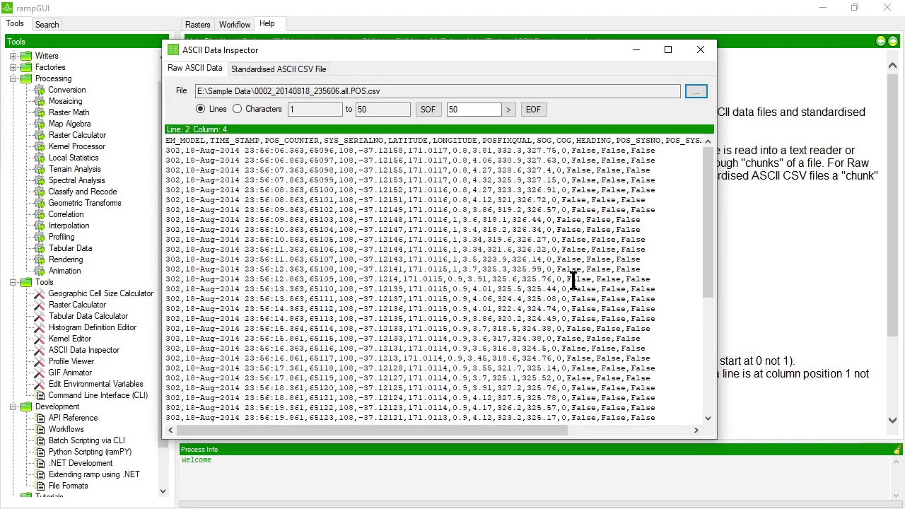
{"action": "double_click", "coordinate": [329, 48]}
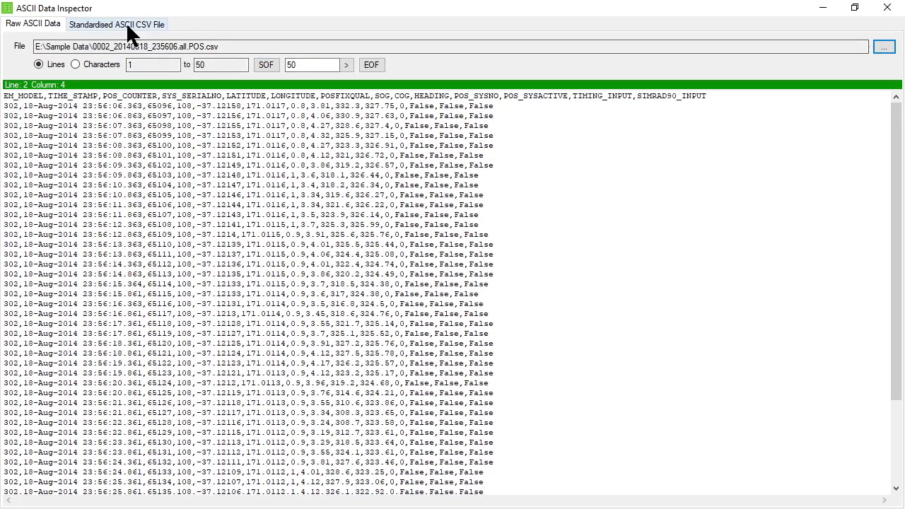
Step: Load POS.csv into the Standardised ASCII CSV File table, widen TIME_STAMP, and select rows below
{"action": "left_click", "coordinate": [126, 22]}
{"action": "left_click", "coordinate": [884, 47]}
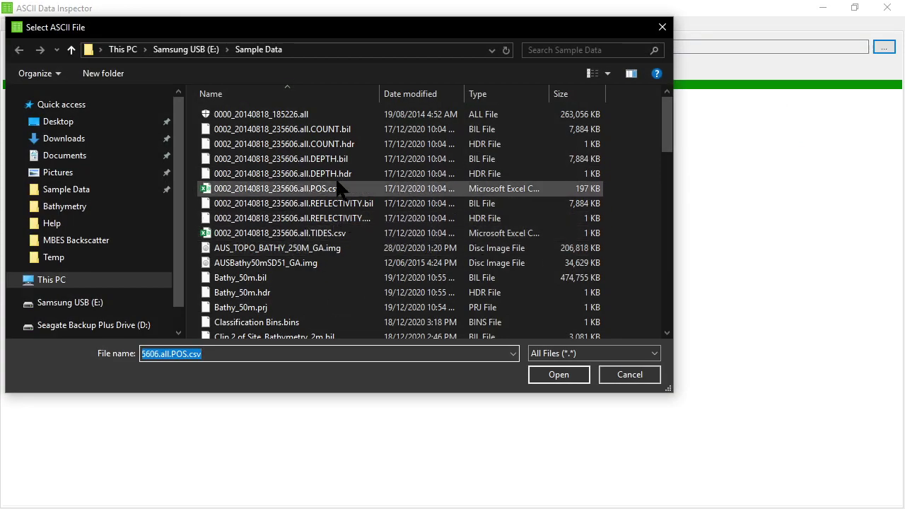
{"action": "double_click", "coordinate": [320, 188]}
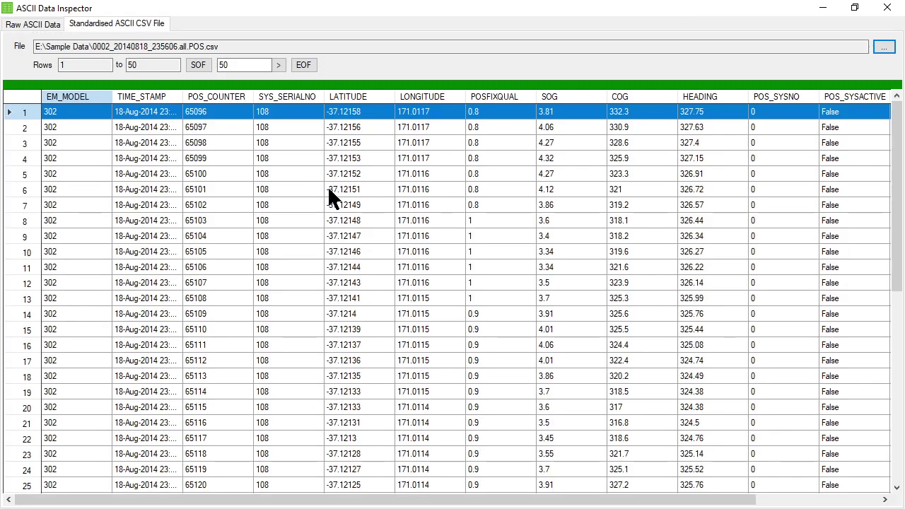
{"action": "left_click_drag", "start_coordinate": [182, 97], "coordinate": [216, 97]}
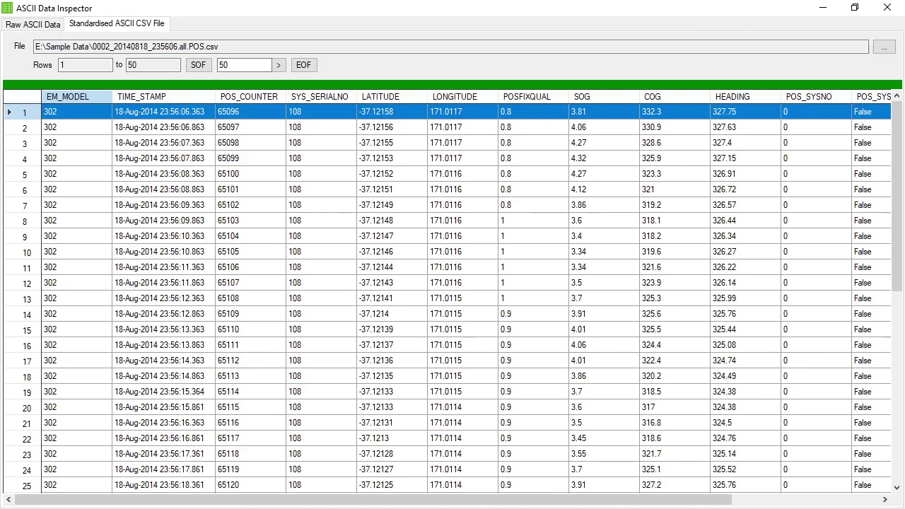
{"action": "left_click", "coordinate": [85, 126]}
{"action": "left_click_drag", "start_coordinate": [78, 151], "coordinate": [84, 284]}
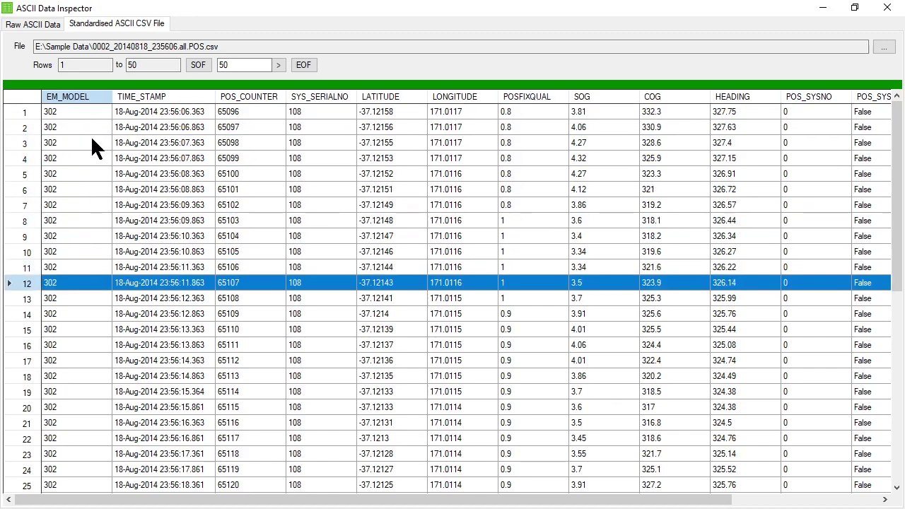
Step: On the Raw ASCII Data tab, pick jodc-depth500mesh-20201209102410.txt in the file chooser
{"action": "left_click", "coordinate": [37, 25]}
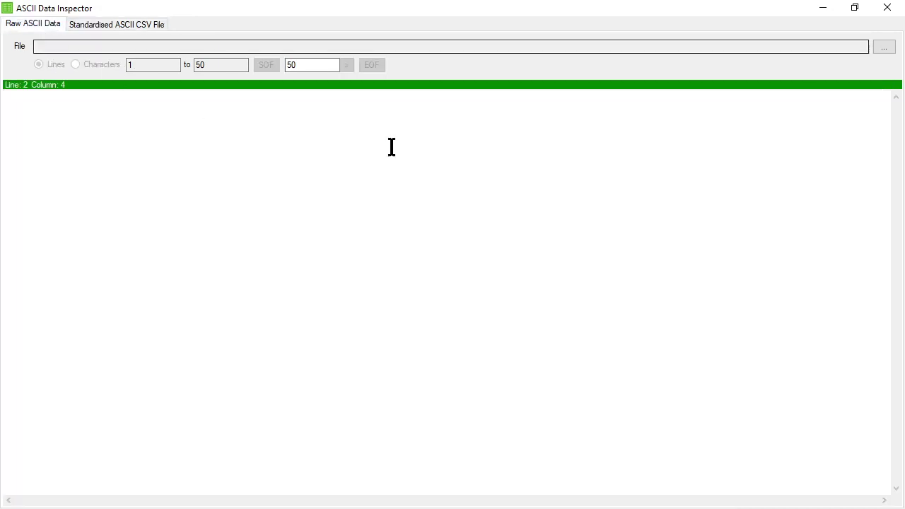
{"action": "left_click", "coordinate": [884, 47]}
{"action": "scroll", "coordinate": [300, 262], "scroll_direction": "down", "scroll_amount": 4}
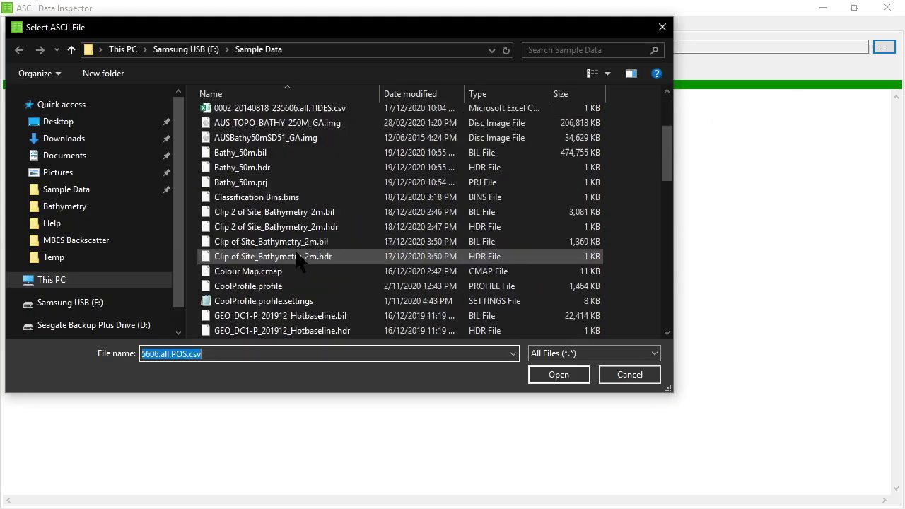
{"action": "scroll", "coordinate": [301, 262], "scroll_direction": "down", "scroll_amount": 2}
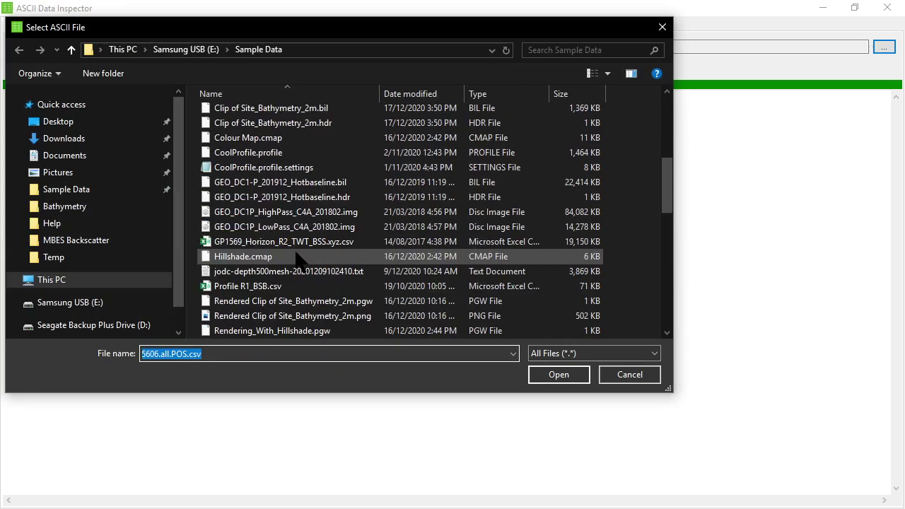
{"action": "left_click", "coordinate": [334, 277]}
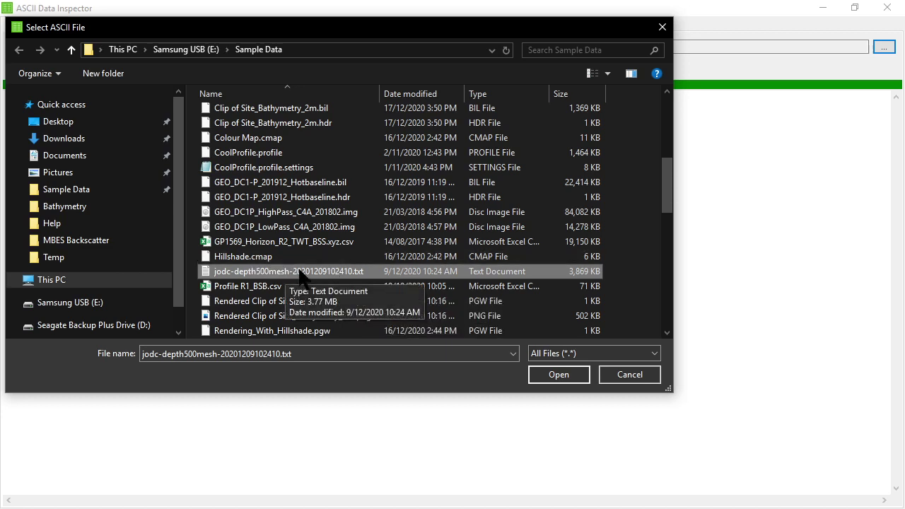
Step: Open the depth file and check caret column positions along line 1, including inside 34.99675
{"action": "left_click", "coordinate": [559, 375]}
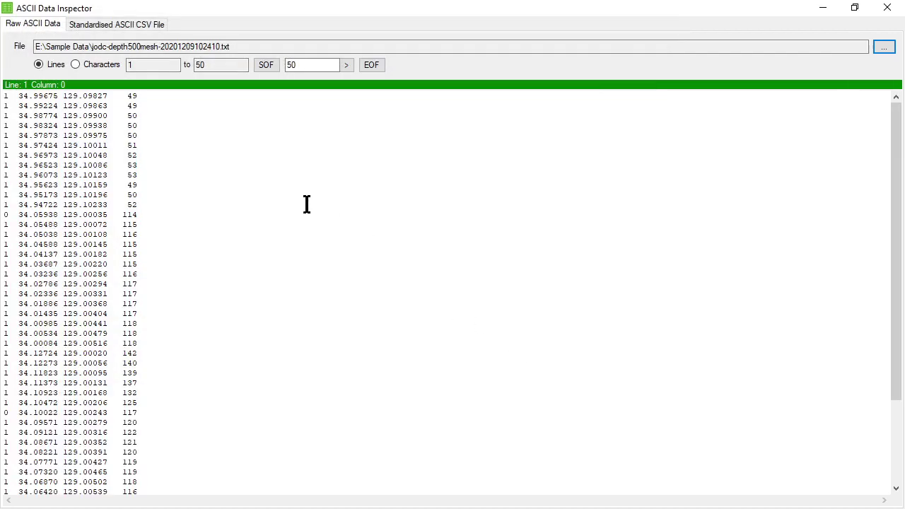
{"action": "scroll", "coordinate": [177, 170], "scroll_direction": "down", "scroll_amount": 2}
{"action": "scroll", "coordinate": [180, 182], "scroll_direction": "up", "scroll_amount": 2}
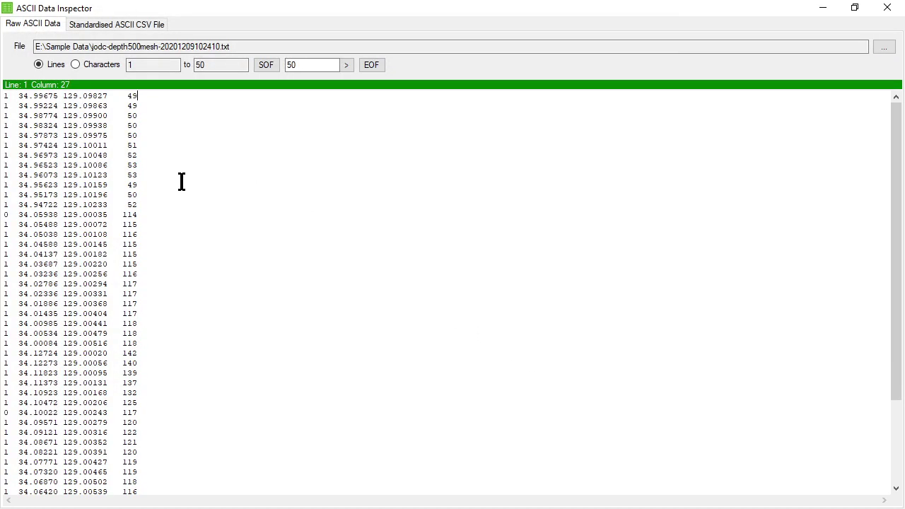
{"action": "left_click", "coordinate": [7, 97]}
{"action": "left_click", "coordinate": [10, 95]}
{"action": "left_click", "coordinate": [22, 97]}
{"action": "left_click", "coordinate": [152, 95]}
Step: Select the trailing depth value 49, the leading fields and whole first line, then reopen the chooser
{"action": "left_click_drag", "start_coordinate": [139, 95], "coordinate": [111, 99]}
{"action": "left_click", "coordinate": [7, 98]}
{"action": "left_click_drag", "start_coordinate": [5, 96], "coordinate": [140, 99]}
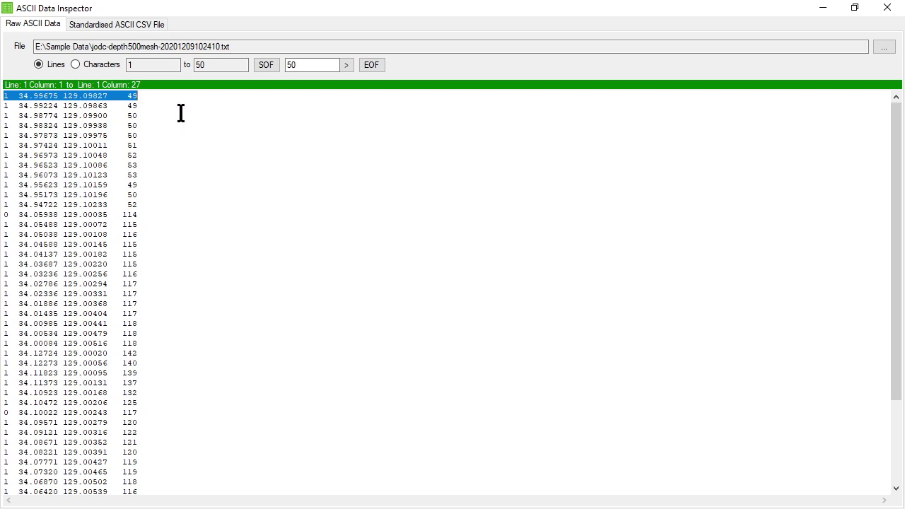
{"action": "left_click", "coordinate": [144, 97]}
{"action": "left_click_drag", "start_coordinate": [150, 97], "coordinate": [7, 94]}
{"action": "left_click", "coordinate": [187, 123]}
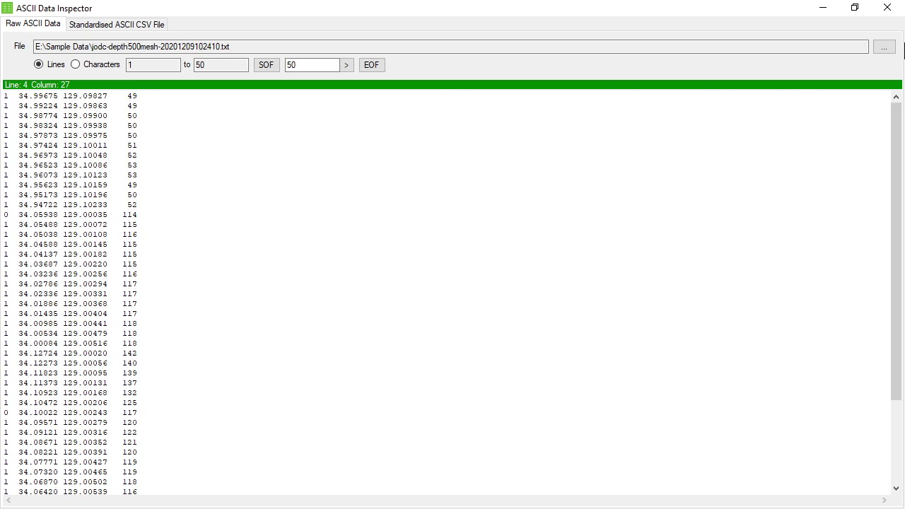
{"action": "left_click", "coordinate": [884, 48]}
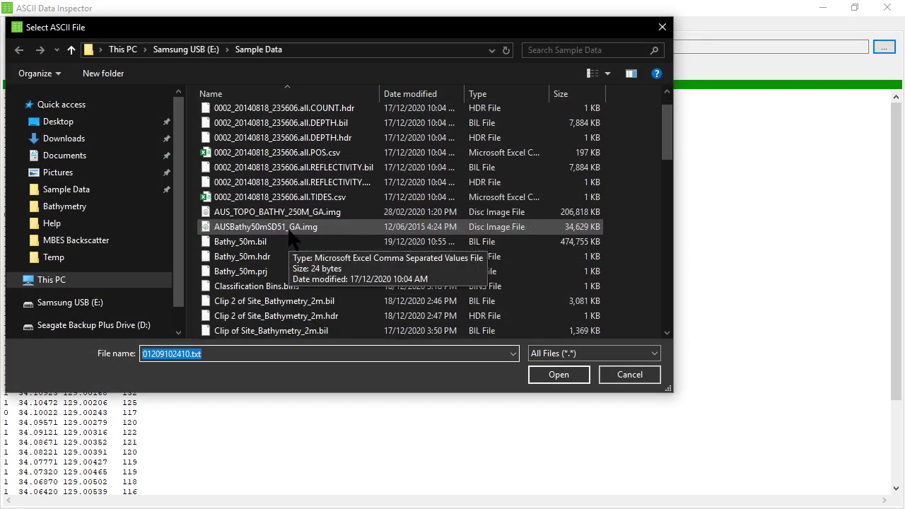
Step: Load CoolProfile.profile into the raw ASCII view
{"action": "scroll", "coordinate": [290, 237], "scroll_direction": "down", "scroll_amount": 12}
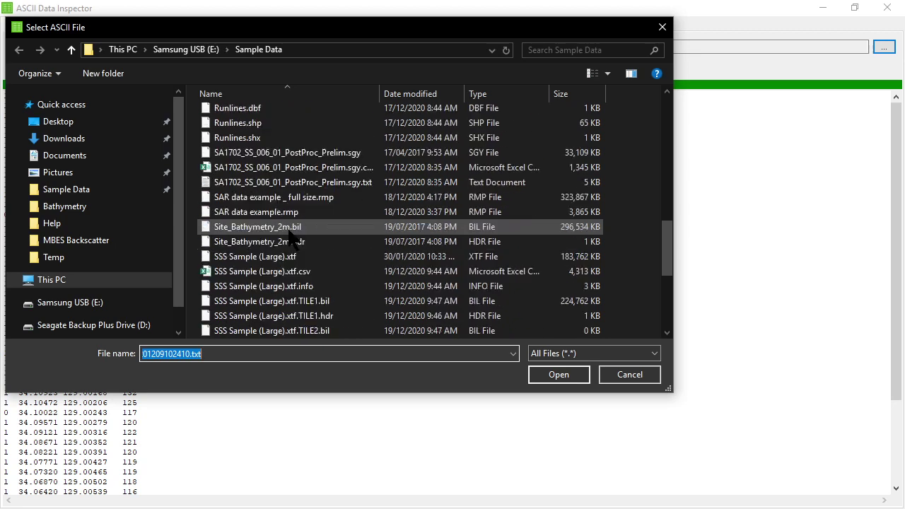
{"action": "scroll", "coordinate": [290, 237], "scroll_direction": "down", "scroll_amount": 5}
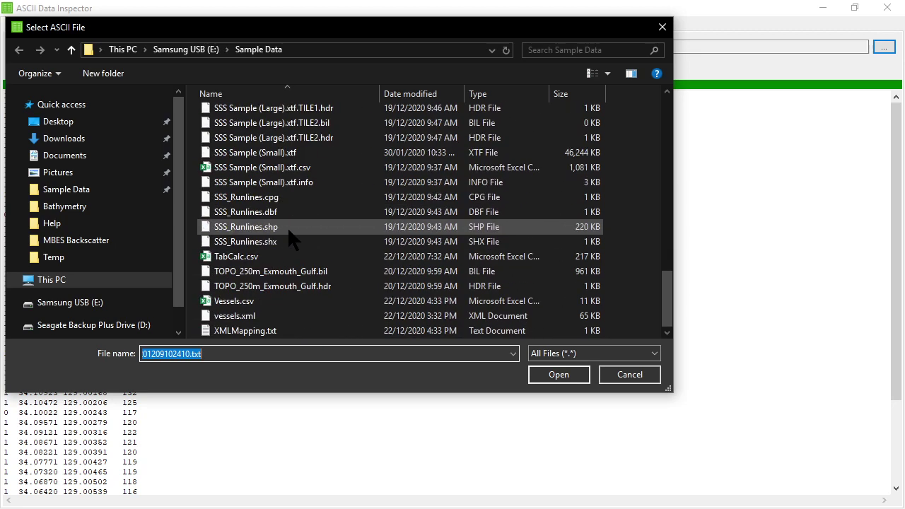
{"action": "scroll", "coordinate": [290, 237], "scroll_direction": "up", "scroll_amount": 9}
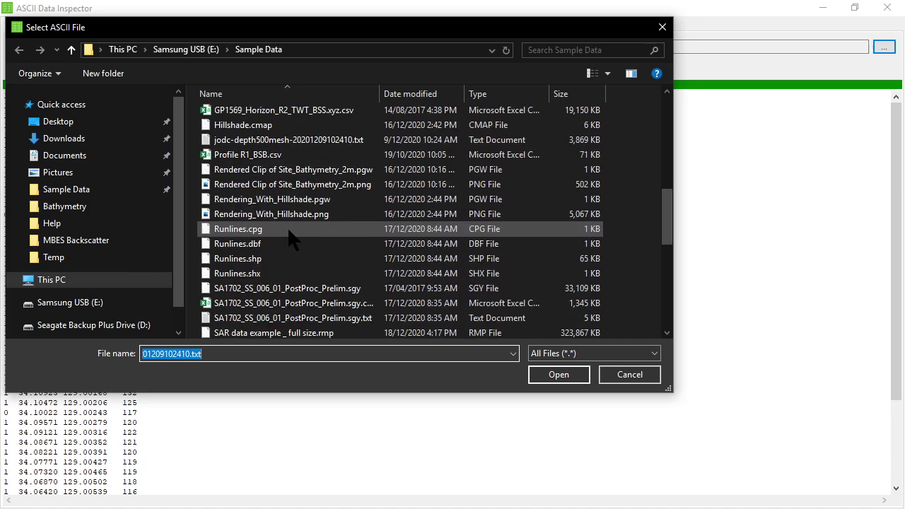
{"action": "scroll", "coordinate": [291, 237], "scroll_direction": "up", "scroll_amount": 3}
{"action": "double_click", "coordinate": [389, 154]}
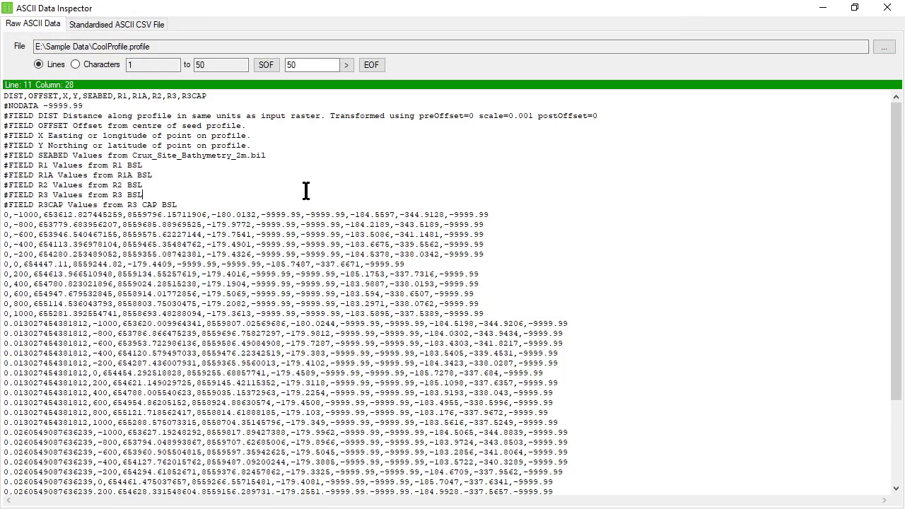
Step: Select and inspect the DIST,OFFSET column-name header line, including the Y and SEABED fields
{"action": "left_click_drag", "start_coordinate": [254, 103], "coordinate": [5, 99]}
{"action": "left_click", "coordinate": [238, 85]}
{"action": "left_click_drag", "start_coordinate": [235, 95], "coordinate": [1, 101]}
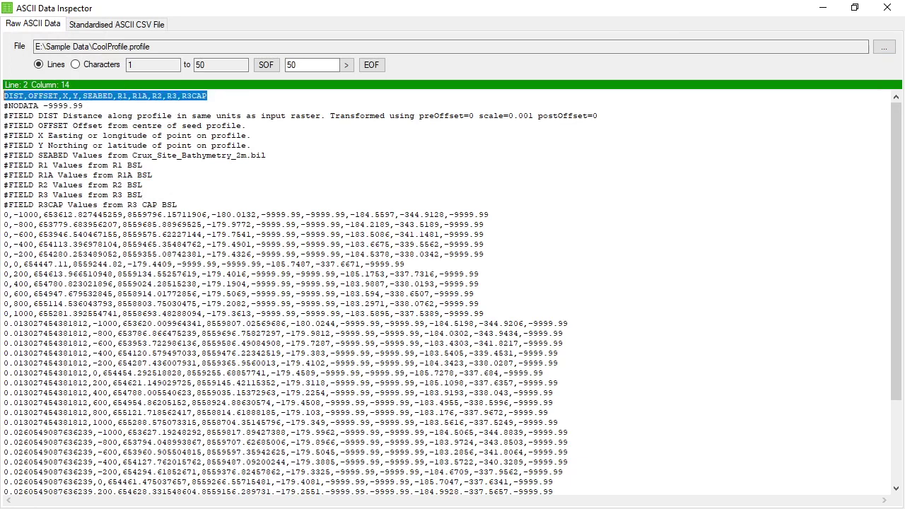
{"action": "left_click", "coordinate": [233, 96]}
{"action": "double_click", "coordinate": [225, 95]}
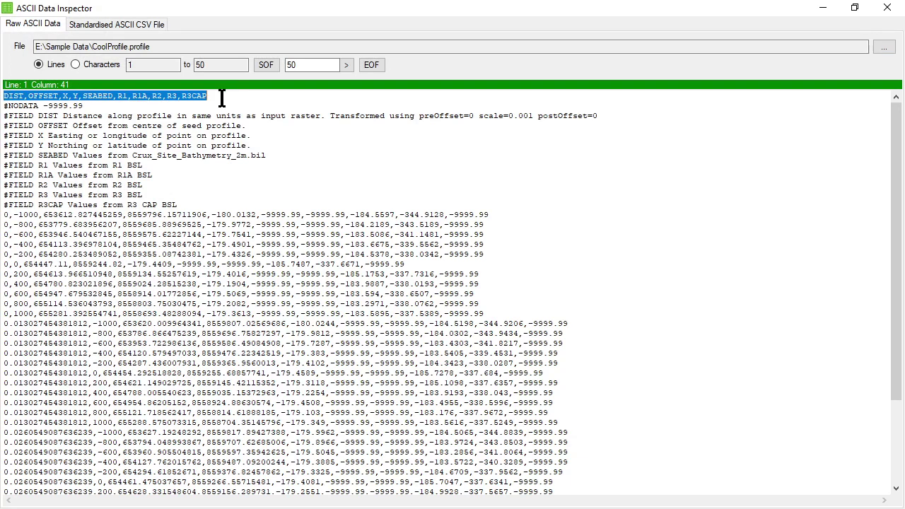
{"action": "left_click", "coordinate": [19, 96]}
{"action": "left_click", "coordinate": [73, 95]}
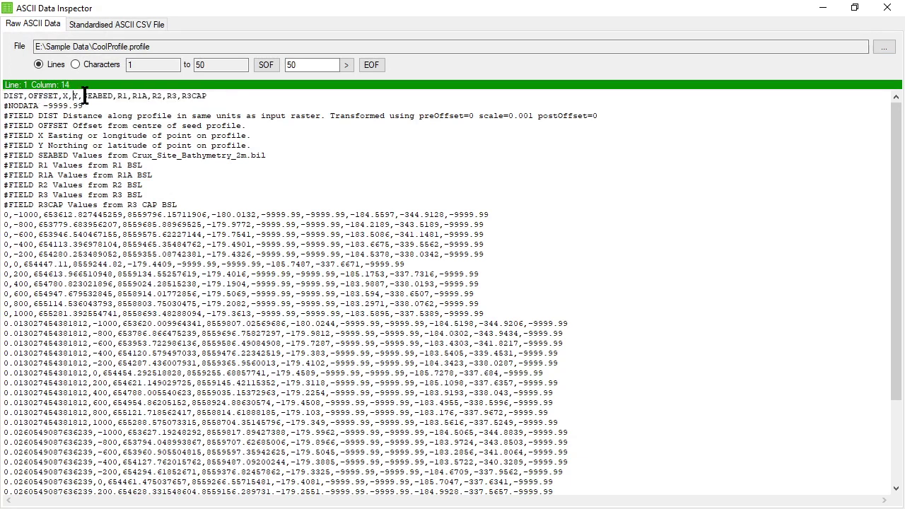
{"action": "left_click", "coordinate": [98, 95]}
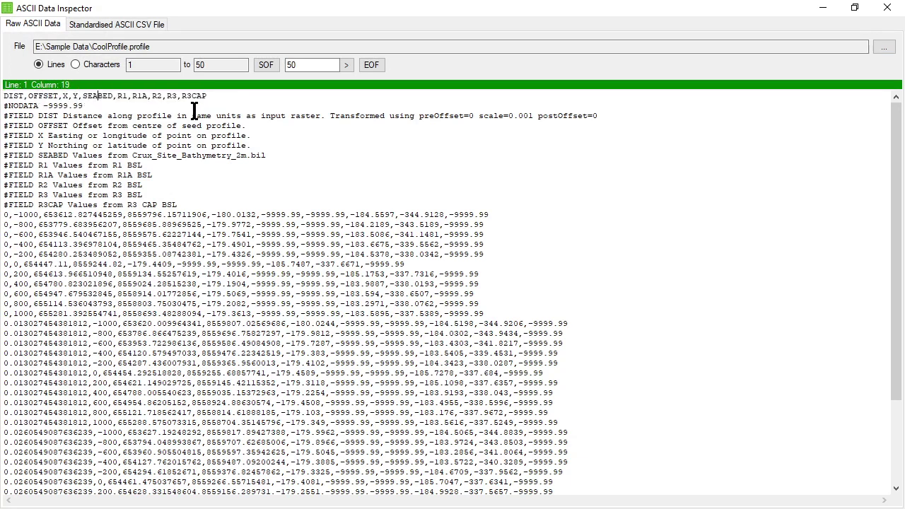
Step: Select the NODATA and #FIELD description lines, then the first data row
{"action": "left_click_drag", "start_coordinate": [6, 107], "coordinate": [172, 193]}
{"action": "left_click", "coordinate": [7, 106]}
{"action": "left_click_drag", "start_coordinate": [7, 106], "coordinate": [198, 205]}
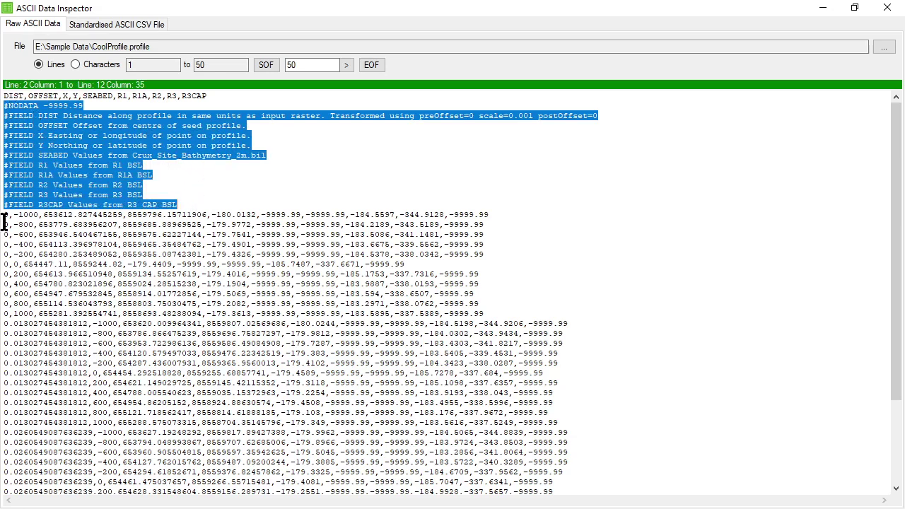
{"action": "left_click_drag", "start_coordinate": [4, 225], "coordinate": [285, 219]}
{"action": "left_click", "coordinate": [520, 209]}
{"action": "left_click_drag", "start_coordinate": [519, 210], "coordinate": [3, 214]}
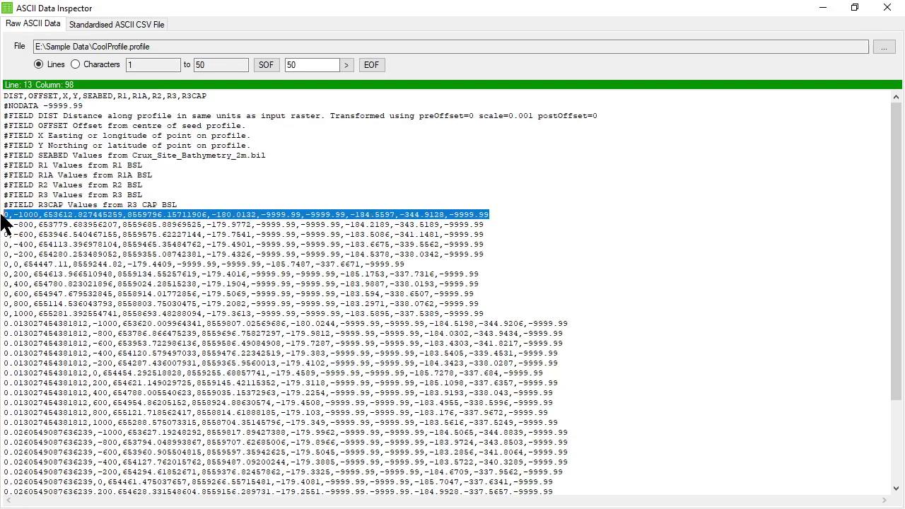
{"action": "scroll", "coordinate": [105, 212], "scroll_direction": "down", "scroll_amount": 2}
{"action": "scroll", "coordinate": [107, 212], "scroll_direction": "up", "scroll_amount": 2}
{"action": "left_click", "coordinate": [210, 192]}
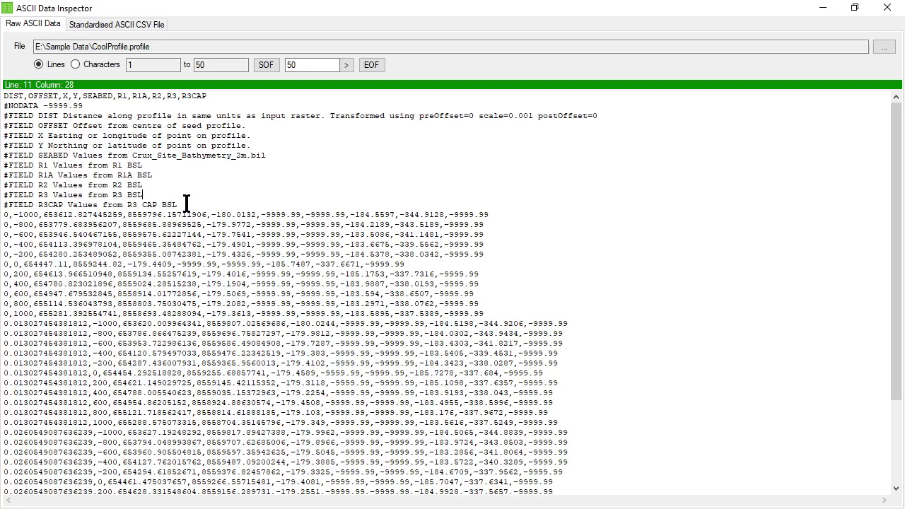
Step: Select the NODATA through R3CAP descriptions and the DIST and OFFSET fields, then reopen the chooser
{"action": "left_click_drag", "start_coordinate": [186, 203], "coordinate": [4, 106]}
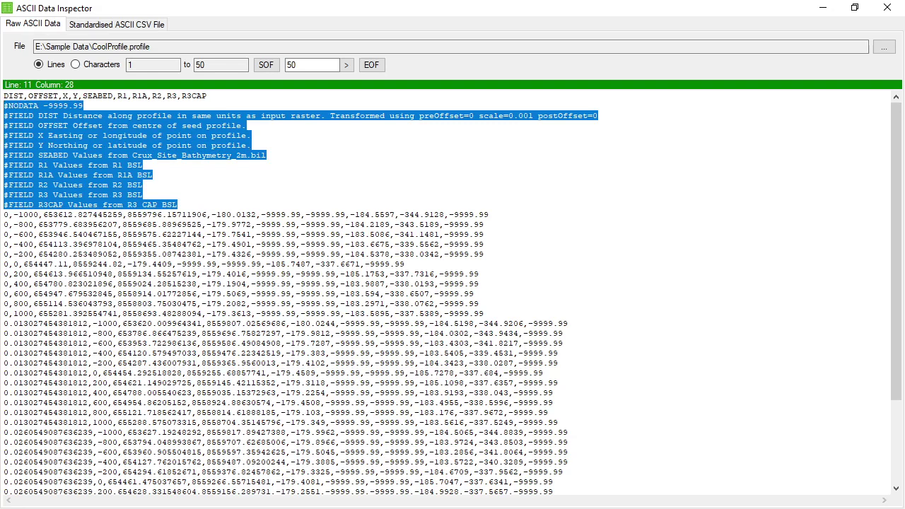
{"action": "left_click_drag", "start_coordinate": [261, 123], "coordinate": [244, 106]}
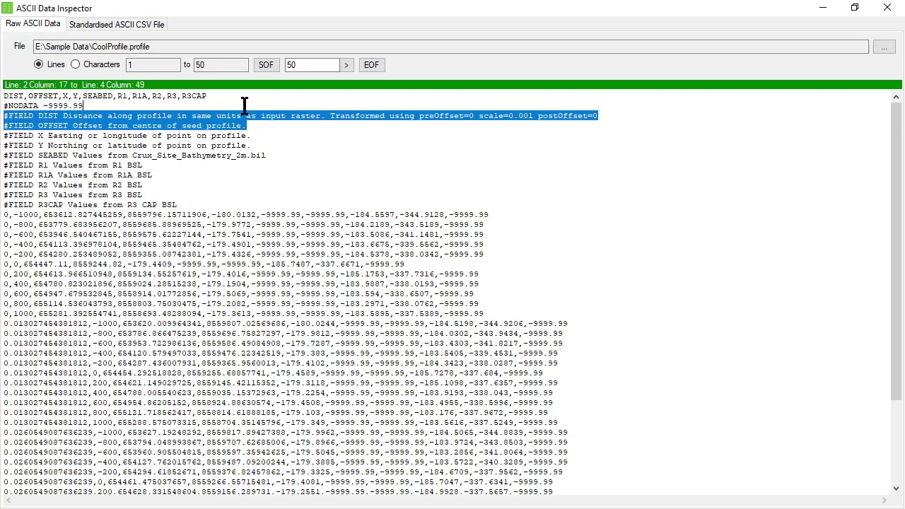
{"action": "left_click", "coordinate": [186, 44]}
{"action": "left_click", "coordinate": [884, 47]}
Step: Load vessels.xml from the file chooser into the raw ASCII view
{"action": "scroll", "coordinate": [323, 202], "scroll_direction": "down", "scroll_amount": 10}
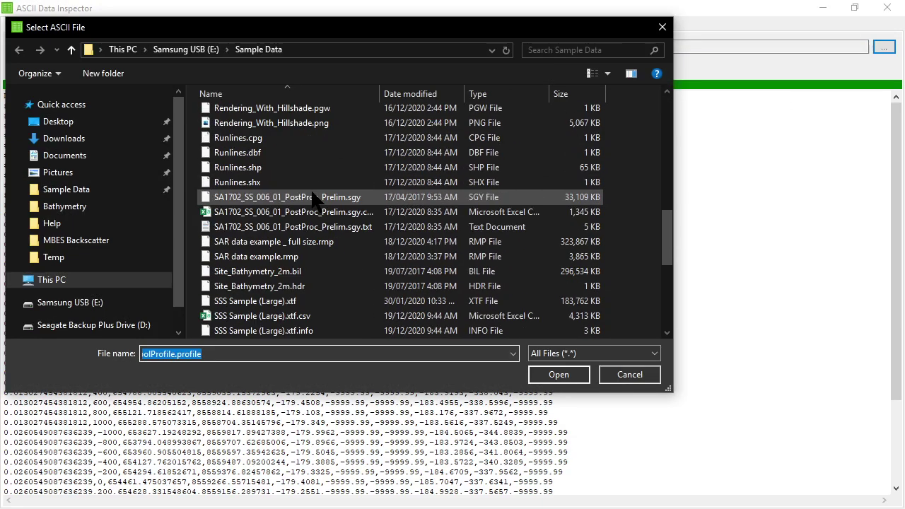
{"action": "scroll", "coordinate": [315, 201], "scroll_direction": "down", "scroll_amount": 6}
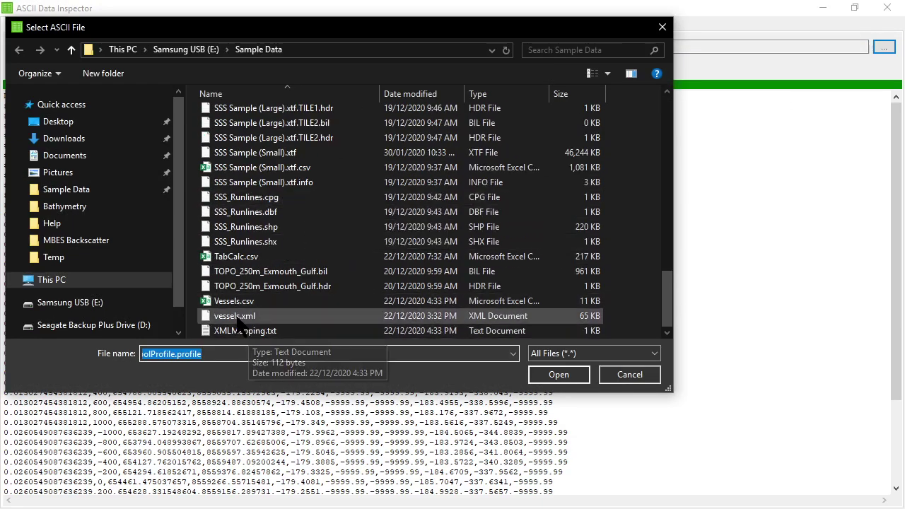
{"action": "double_click", "coordinate": [238, 322]}
Step: Check positions and select the XML root and datagrams lines, then reopen the file chooser
{"action": "left_click", "coordinate": [342, 154]}
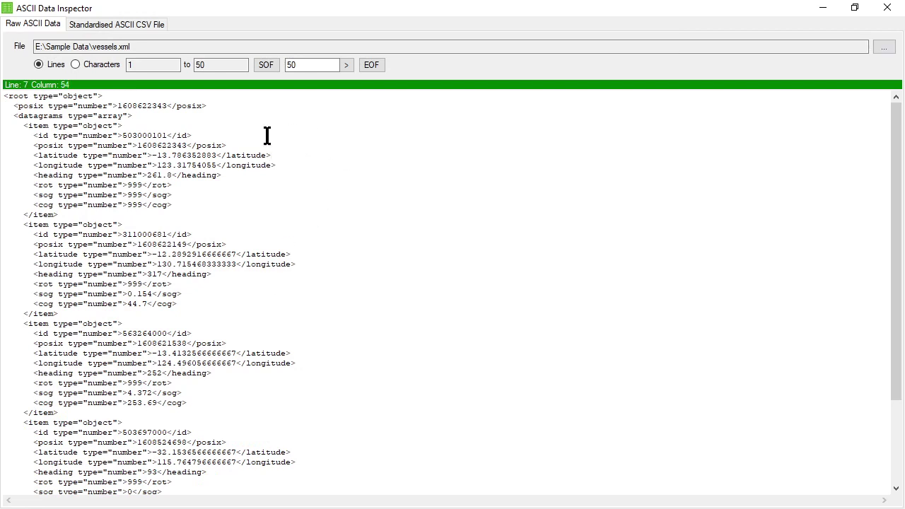
{"action": "left_click_drag", "start_coordinate": [4, 97], "coordinate": [366, 422]}
{"action": "left_click", "coordinate": [279, 208]}
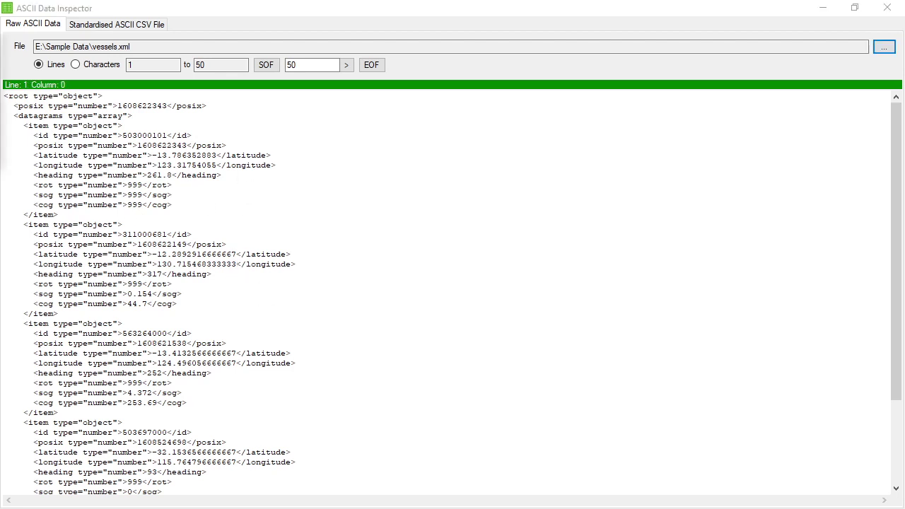
{"action": "left_click", "coordinate": [771, 45]}
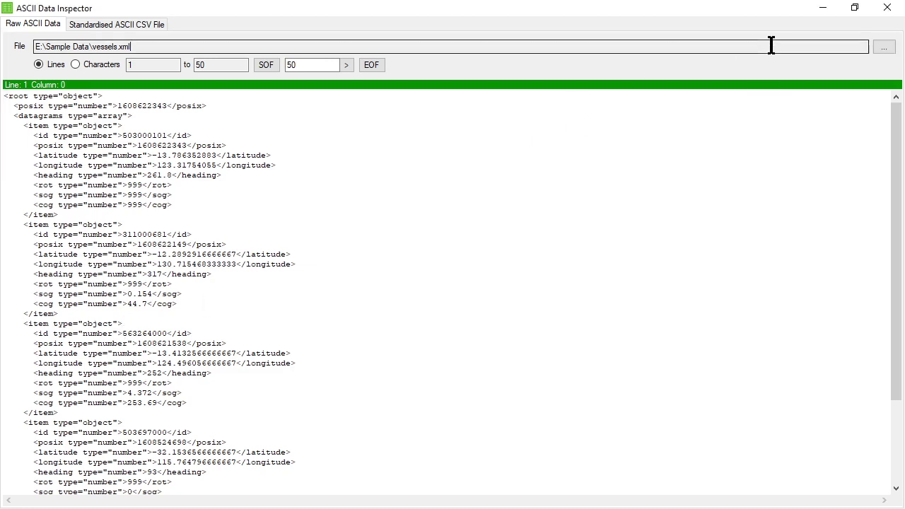
{"action": "left_click", "coordinate": [884, 47]}
Step: Load Vessels.json into the inspector and check the datagrams line position
{"action": "scroll", "coordinate": [246, 312], "scroll_direction": "down", "scroll_amount": 5}
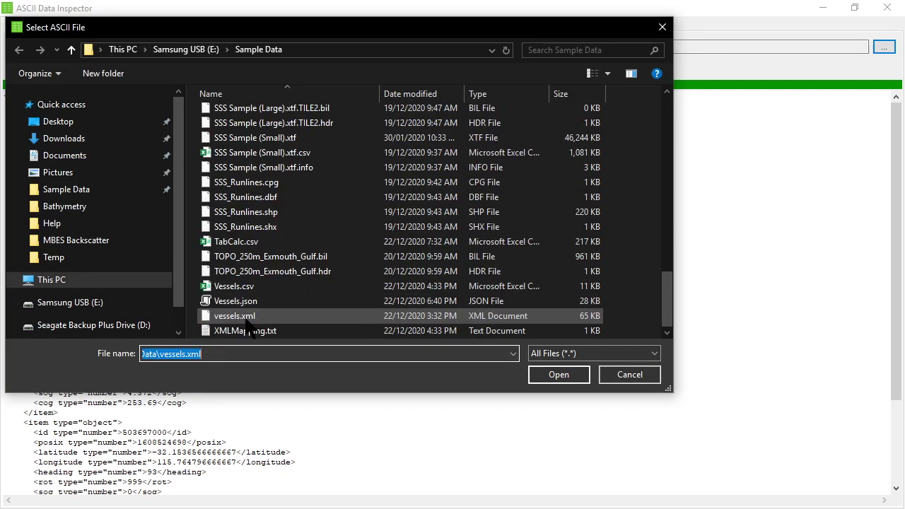
{"action": "double_click", "coordinate": [244, 309]}
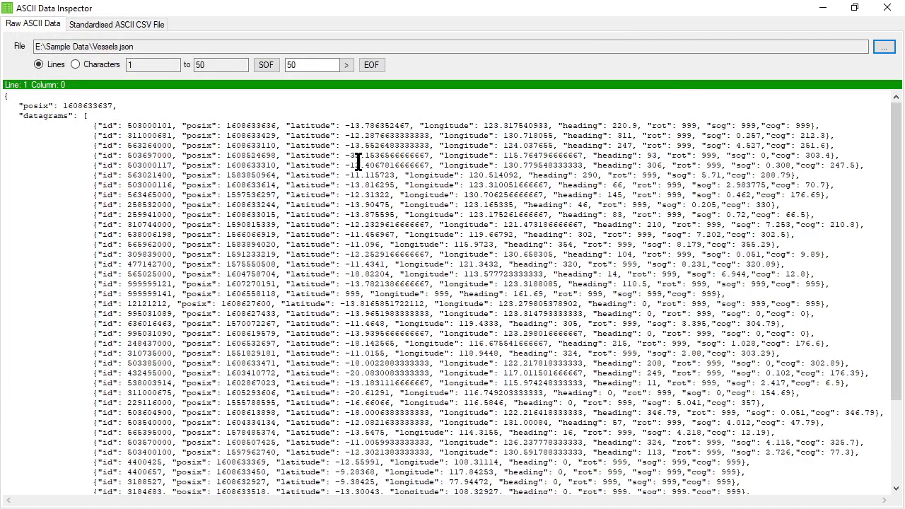
{"action": "left_click", "coordinate": [106, 118]}
Step: Scroll through Vessels.json, return to its start with Ctrl+Home, and close the inspector
{"action": "scroll", "coordinate": [213, 217], "scroll_direction": "down", "scroll_amount": 2}
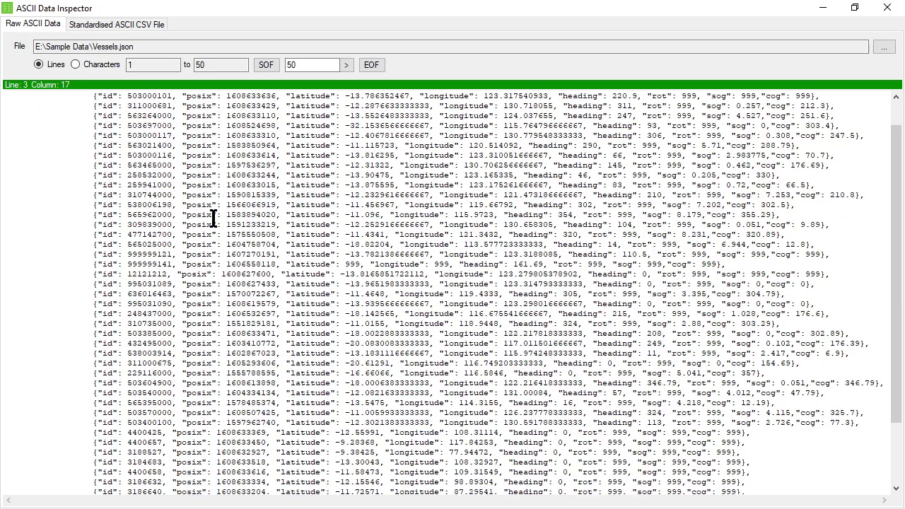
{"action": "scroll", "coordinate": [213, 218], "scroll_direction": "down", "scroll_amount": 2}
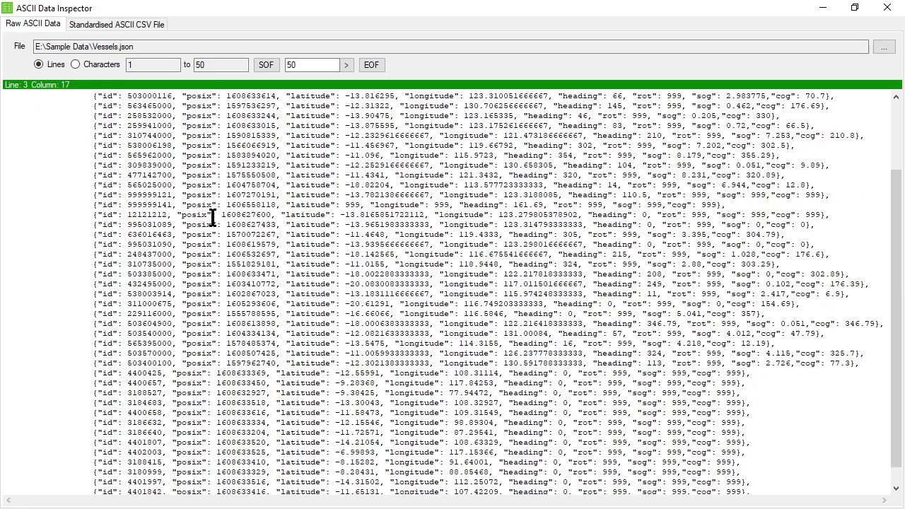
{"action": "scroll", "coordinate": [213, 218], "scroll_direction": "up", "scroll_amount": 4}
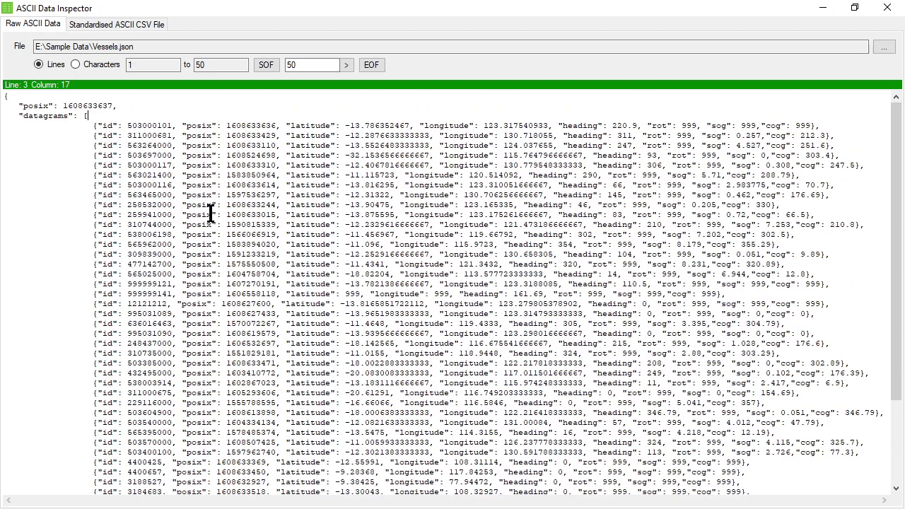
{"action": "key", "text": "ctrl+Home"}
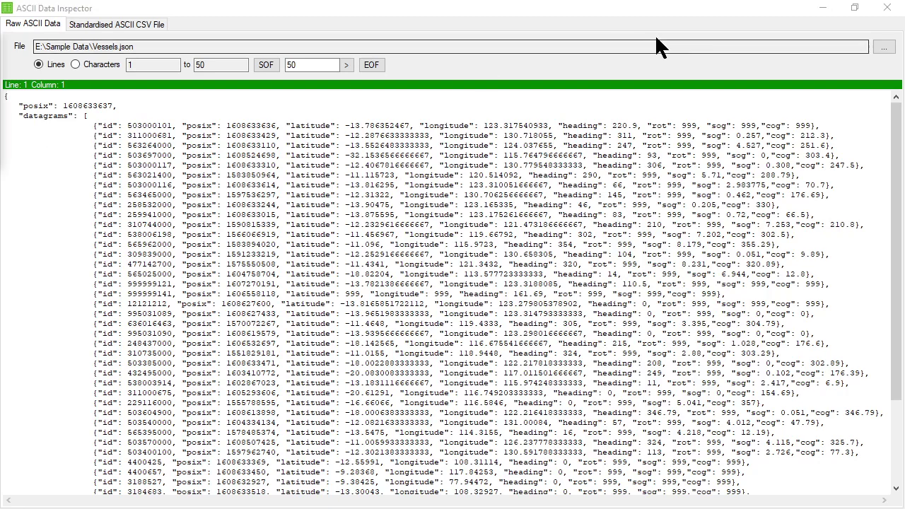
{"action": "left_click", "coordinate": [887, 9]}
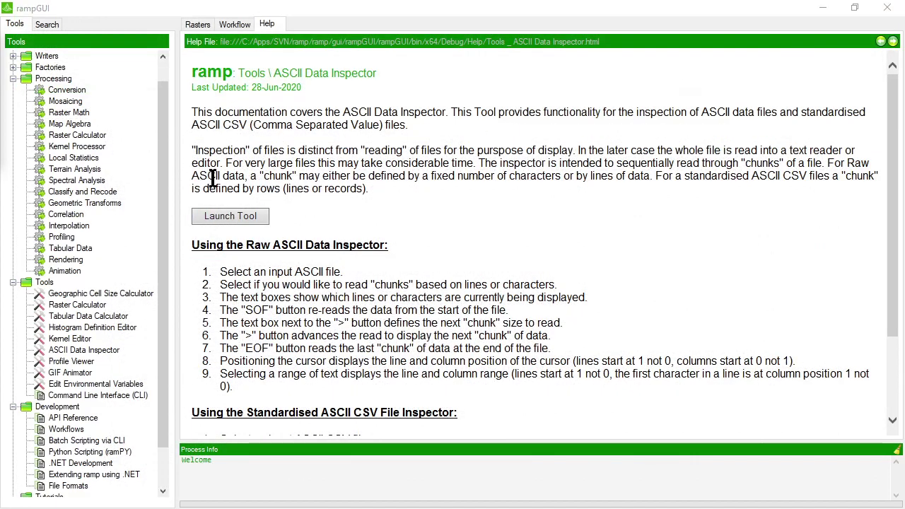
Step: Launch the Tabular Data processor from the Tools tree and enlarge its window to show every method
{"action": "left_click", "coordinate": [73, 248]}
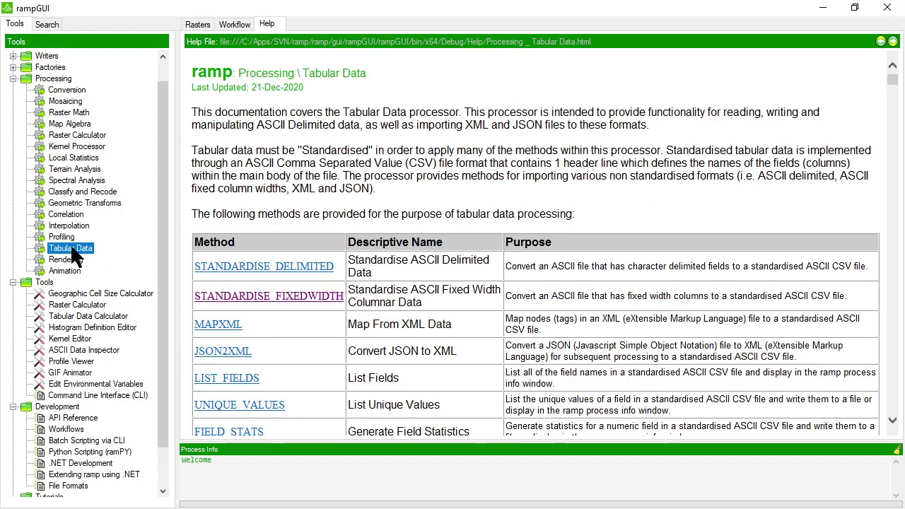
{"action": "double_click", "coordinate": [73, 251]}
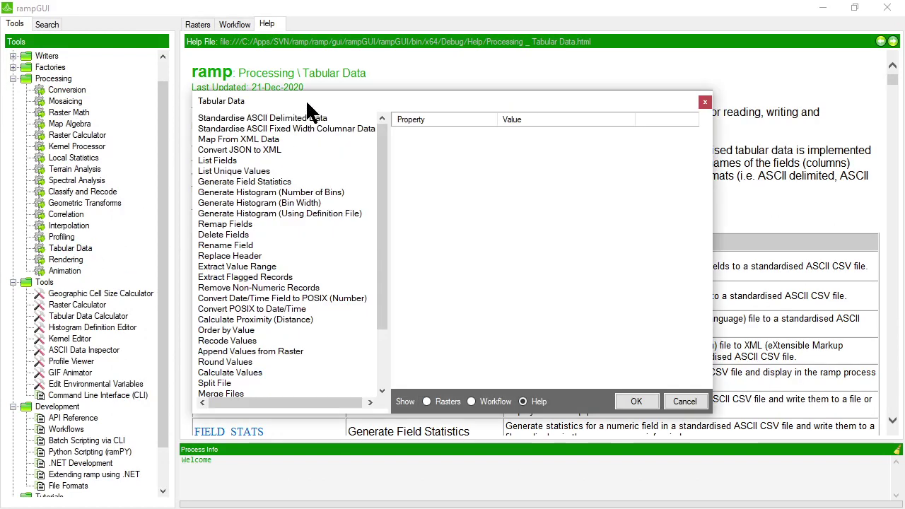
{"action": "left_click_drag", "start_coordinate": [284, 53], "coordinate": [253, 39]}
{"action": "left_click_drag", "start_coordinate": [661, 353], "coordinate": [794, 433]}
Step: Step through Standardise ASCII Delimited, Fixed Width, Map From XML, JSON to XML, List Fields, Unique Values and Field Statistics
{"action": "left_click", "coordinate": [172, 61]}
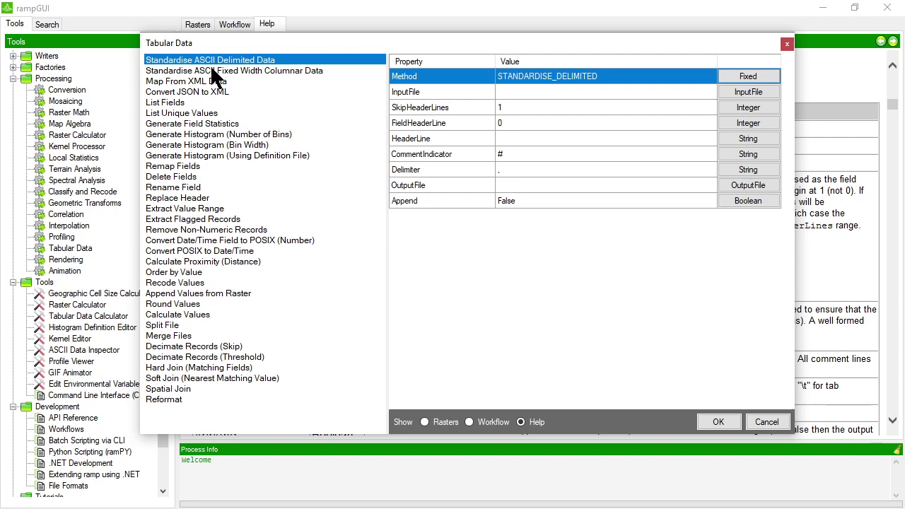
{"action": "left_click", "coordinate": [210, 69]}
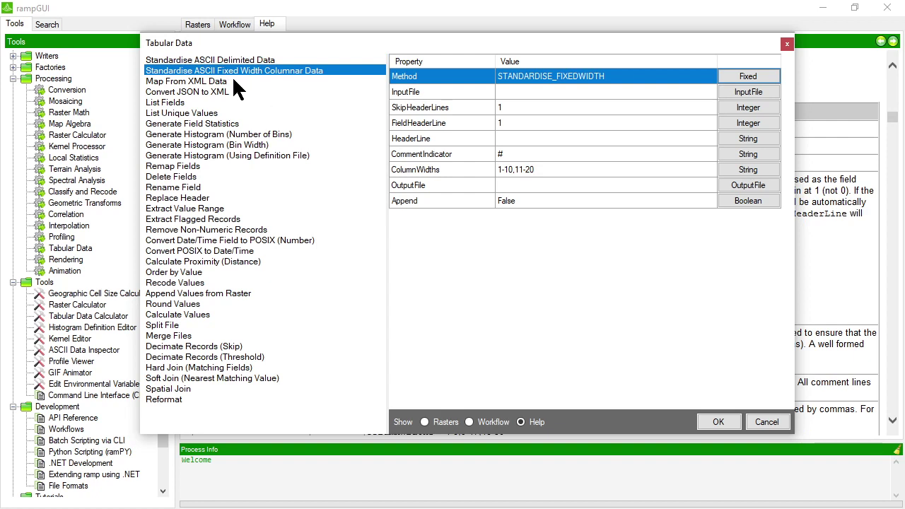
{"action": "left_click", "coordinate": [200, 81]}
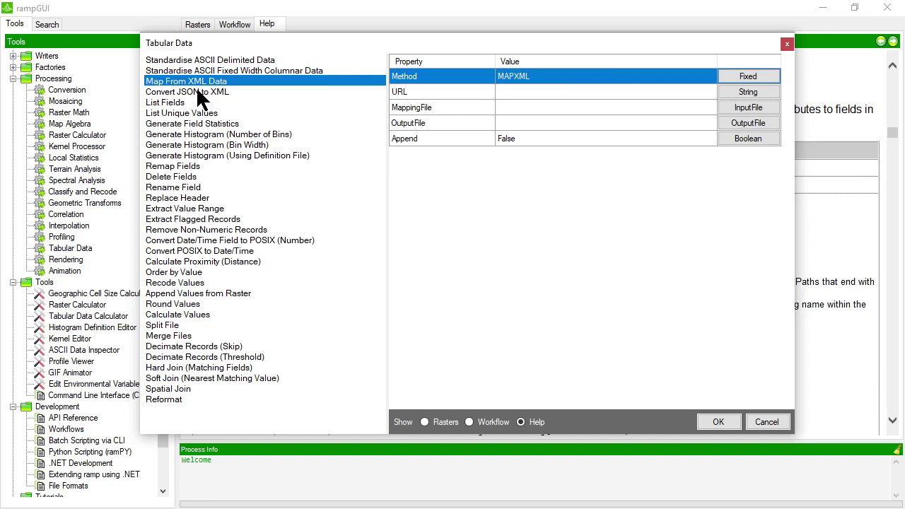
{"action": "left_click", "coordinate": [204, 93]}
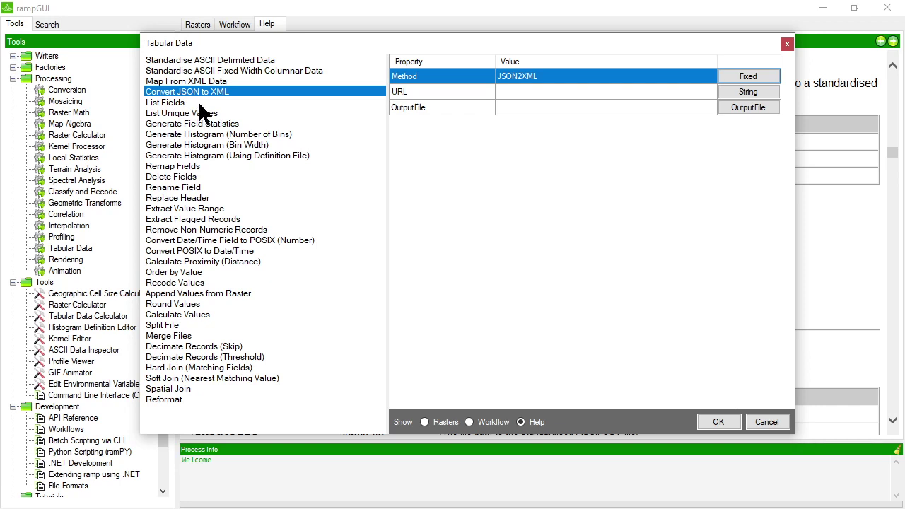
{"action": "left_click", "coordinate": [200, 105]}
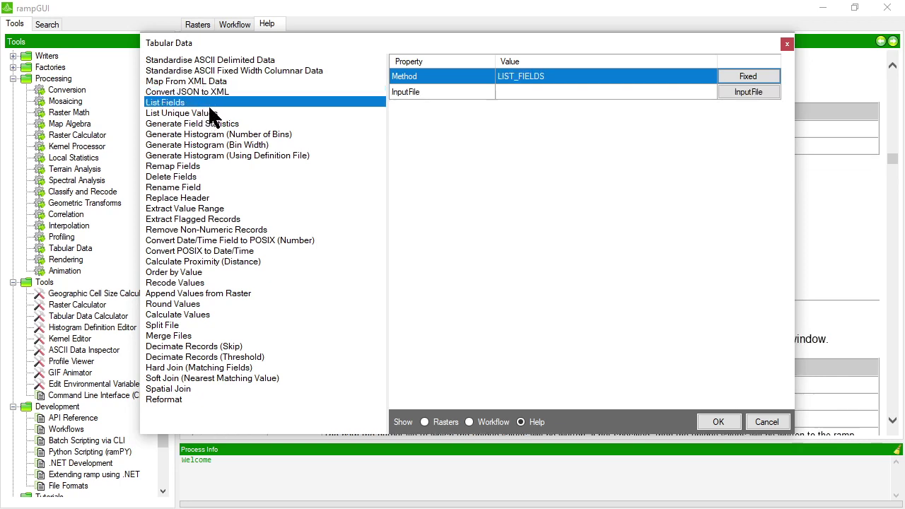
{"action": "left_click", "coordinate": [209, 112]}
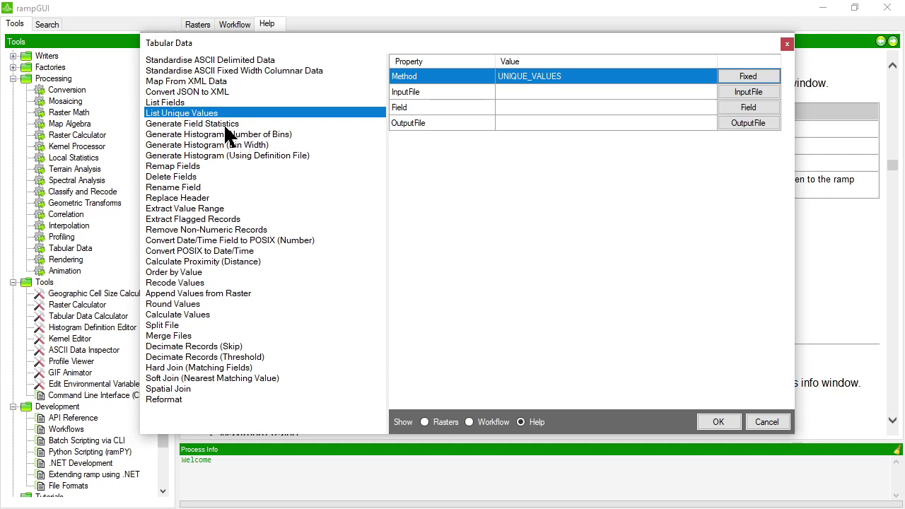
{"action": "left_click", "coordinate": [225, 126]}
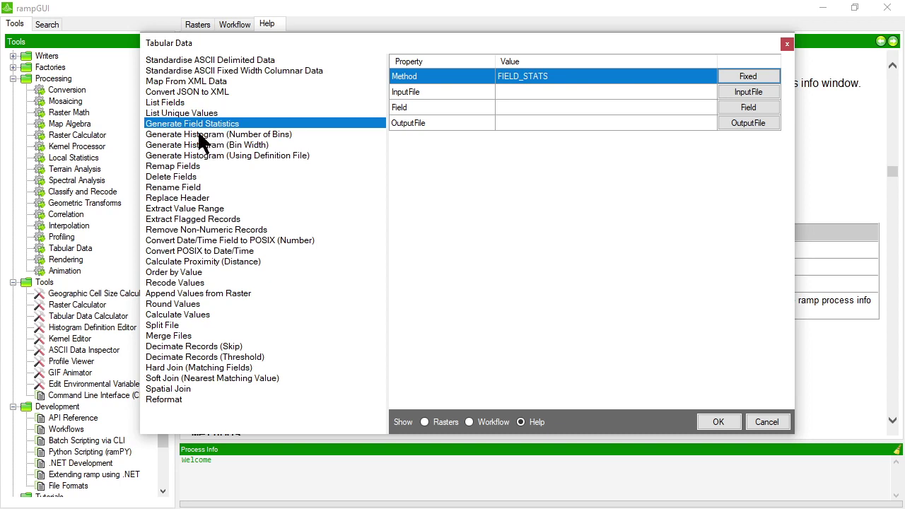
Step: View the three histogram methods, then settle on Round Values with DecimalPlaces 2
{"action": "left_click", "coordinate": [198, 134]}
{"action": "left_click", "coordinate": [199, 145]}
{"action": "left_click", "coordinate": [199, 156]}
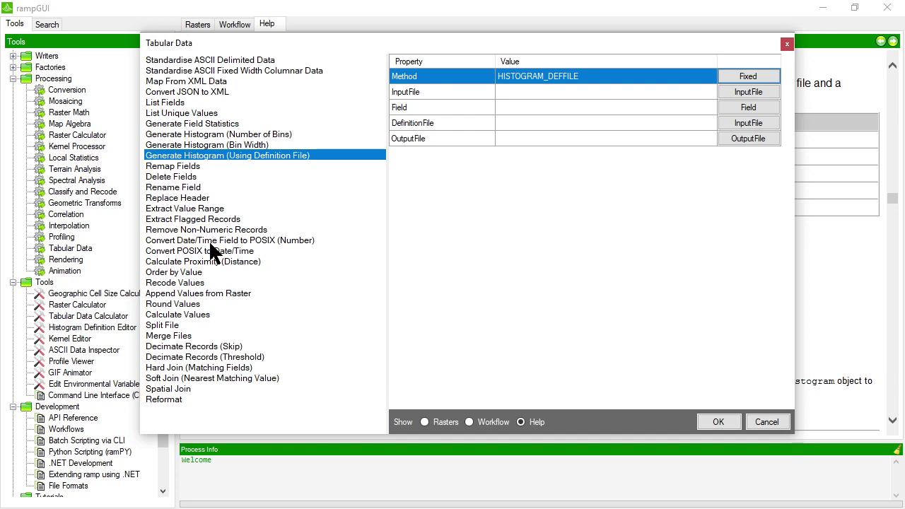
{"action": "left_click", "coordinate": [189, 305]}
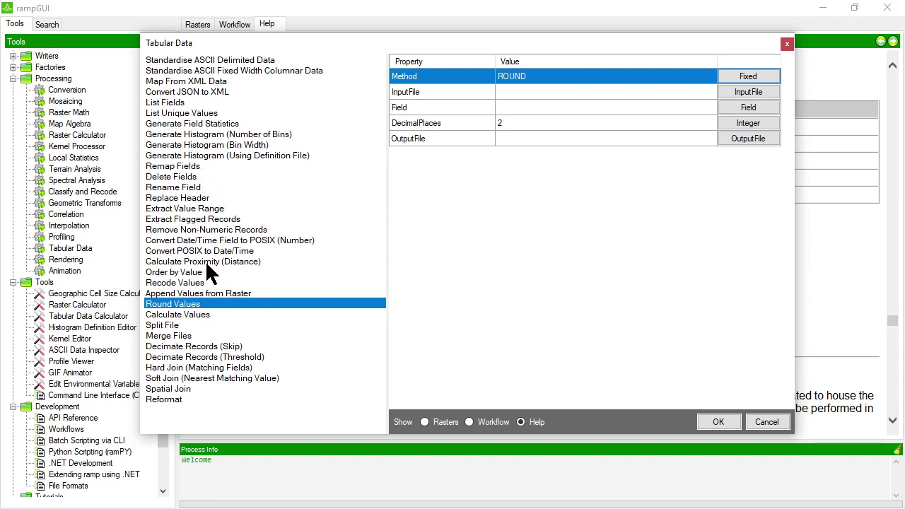
Step: Preview Remap Fields, Delete Fields, Rename Field and Replace Header, ending on Extract Value Range (Inclusive True, Append False)
{"action": "left_click", "coordinate": [191, 169]}
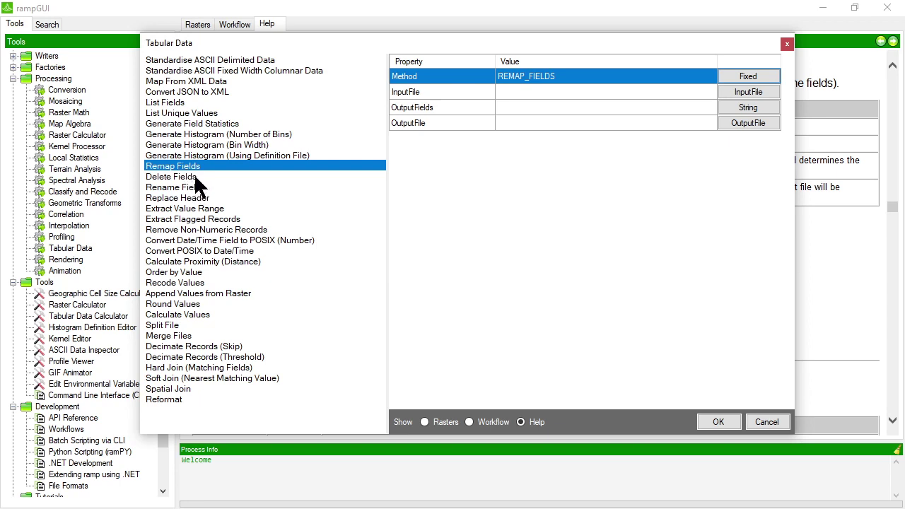
{"action": "left_click", "coordinate": [196, 182]}
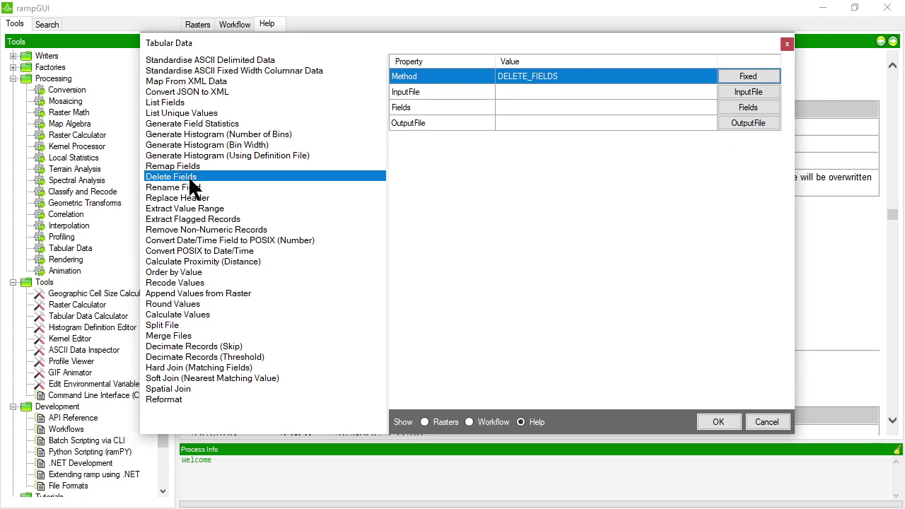
{"action": "left_click", "coordinate": [189, 186]}
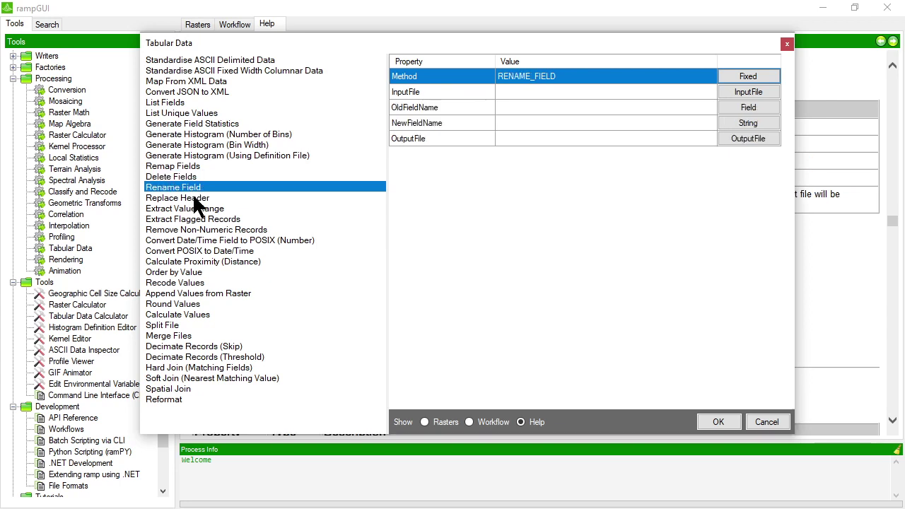
{"action": "left_click", "coordinate": [195, 199]}
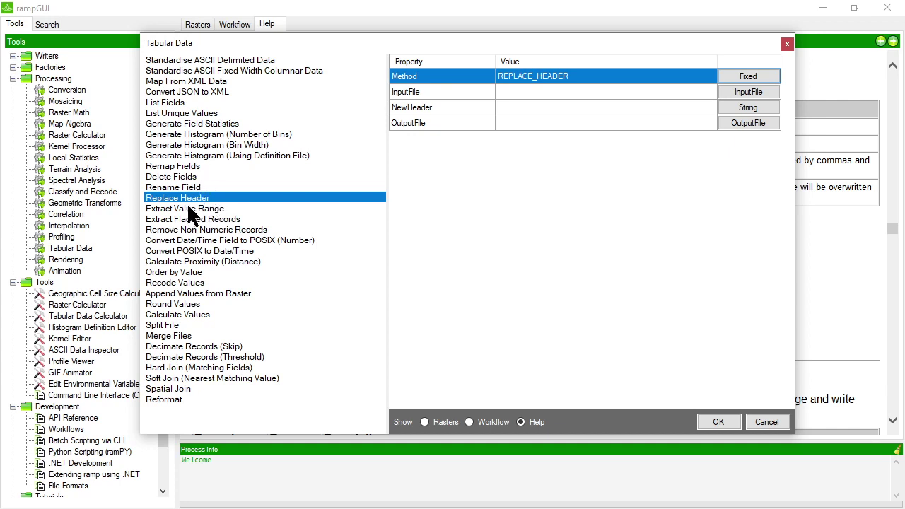
{"action": "left_click", "coordinate": [187, 208]}
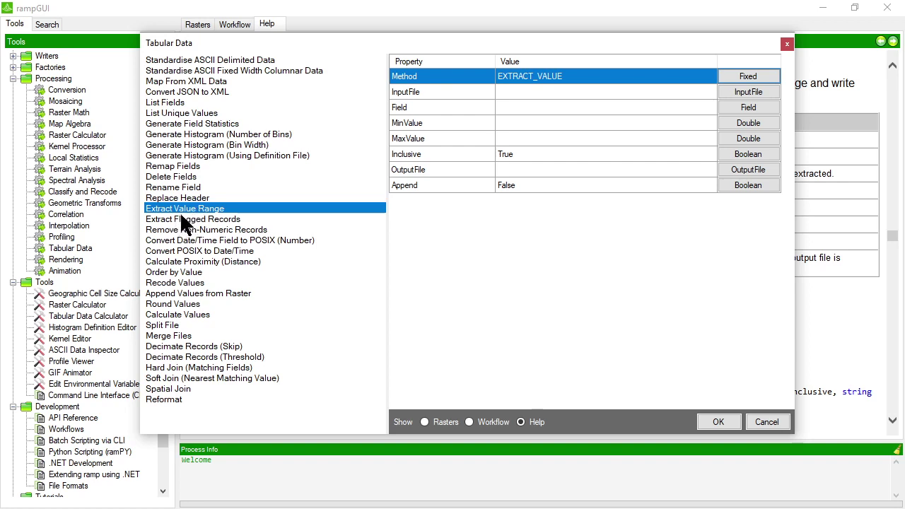
Step: Review Extract Flagged Records through Append Values from Raster, then show TO_POSIX (Epoch 01-JAN-1970 GMT, NewFieldName POSIX)
{"action": "left_click", "coordinate": [181, 219]}
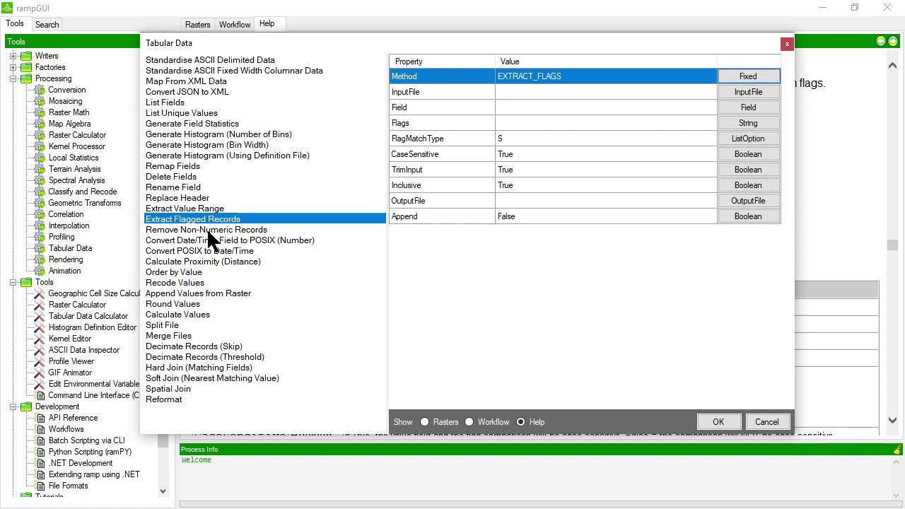
{"action": "left_click", "coordinate": [205, 229]}
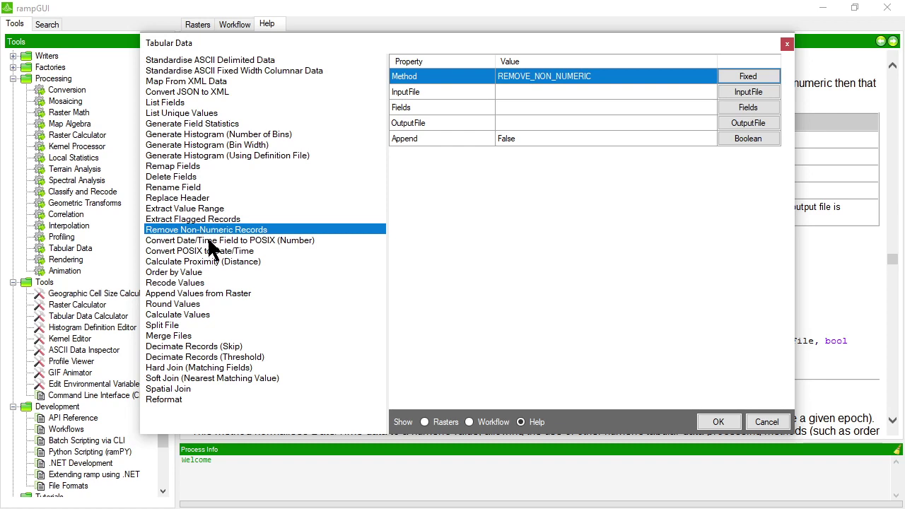
{"action": "left_click", "coordinate": [209, 241]}
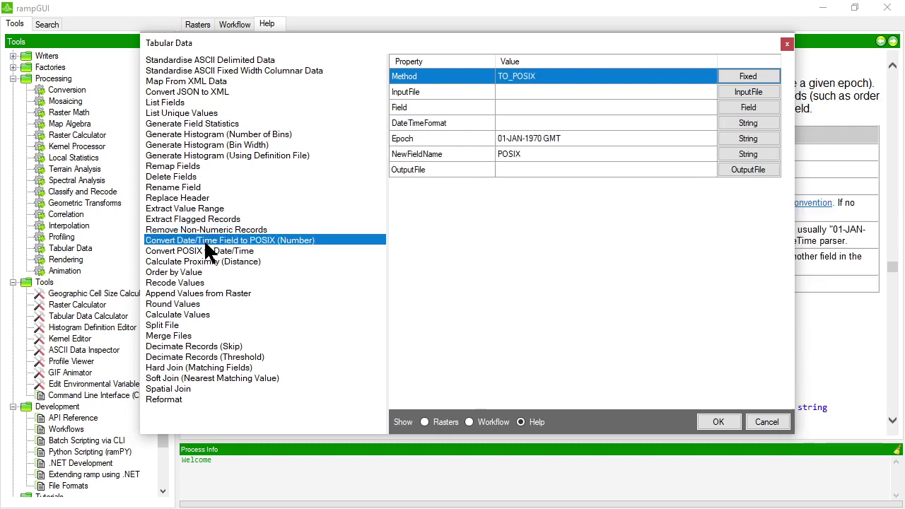
{"action": "left_click", "coordinate": [202, 251]}
{"action": "left_click", "coordinate": [187, 261]}
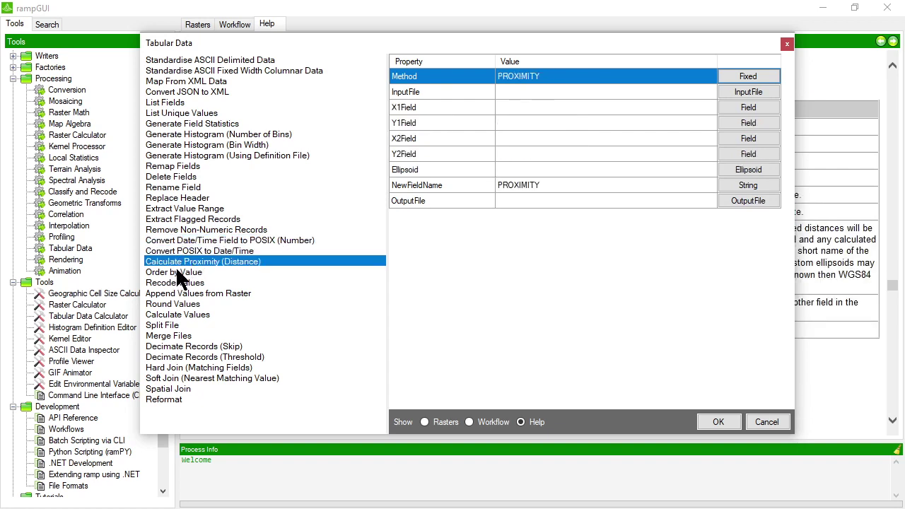
{"action": "left_click", "coordinate": [177, 272]}
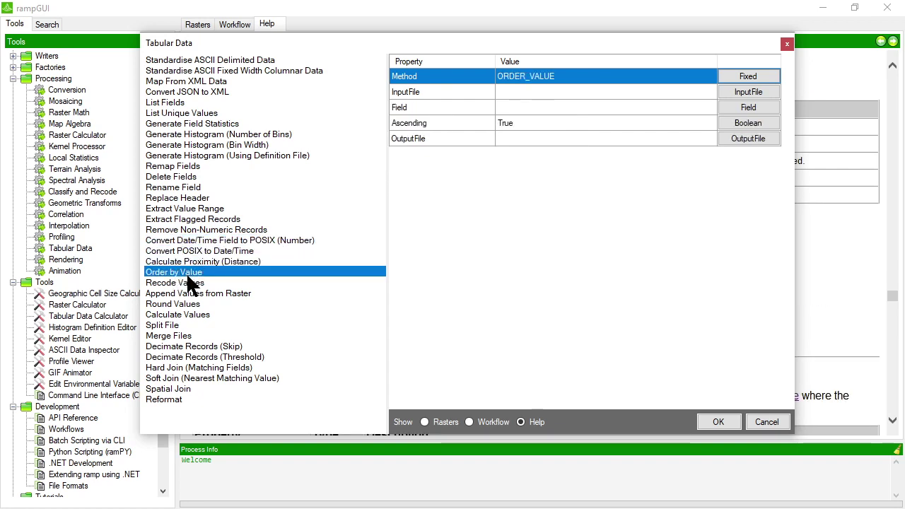
{"action": "left_click", "coordinate": [192, 282]}
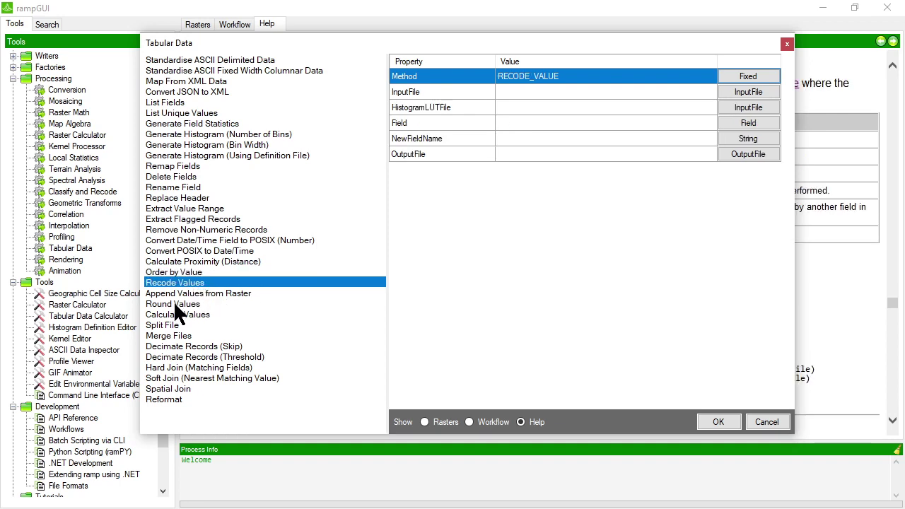
{"action": "left_click", "coordinate": [178, 293]}
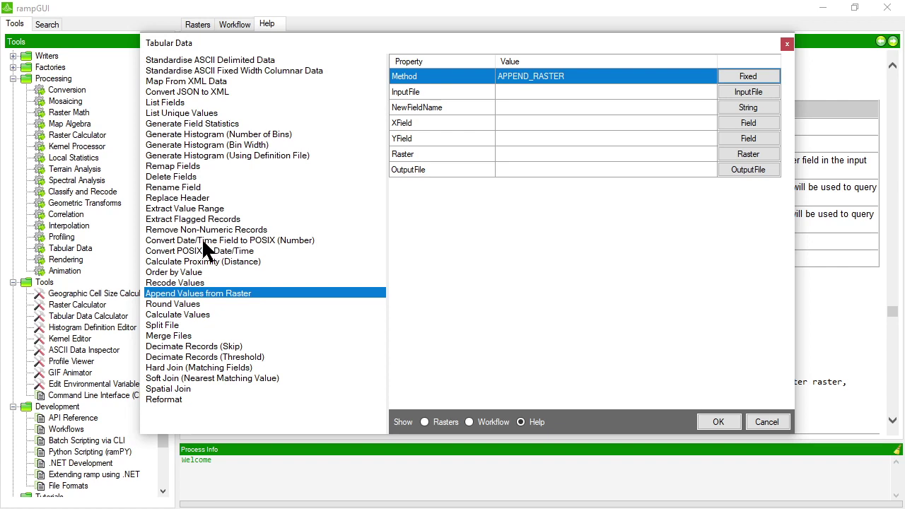
{"action": "left_click", "coordinate": [206, 240]}
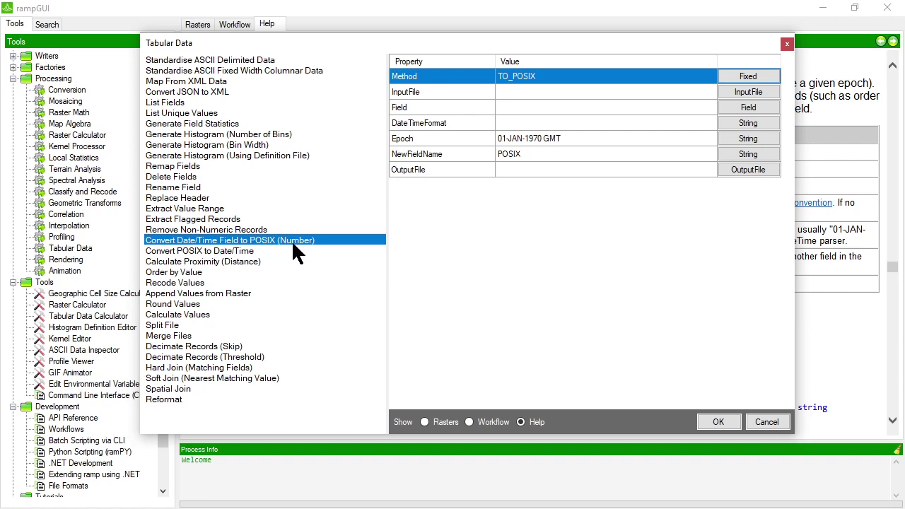
Step: Revisit the POSIX conversions, Calculate Proximity, Order by Value and Recode Values, ending on Append Values from Raster
{"action": "left_click", "coordinate": [223, 251]}
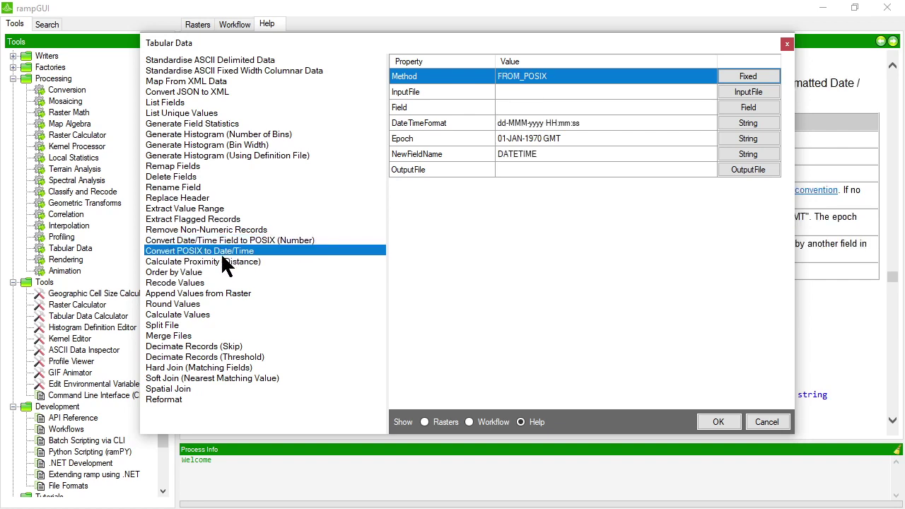
{"action": "left_click", "coordinate": [225, 244]}
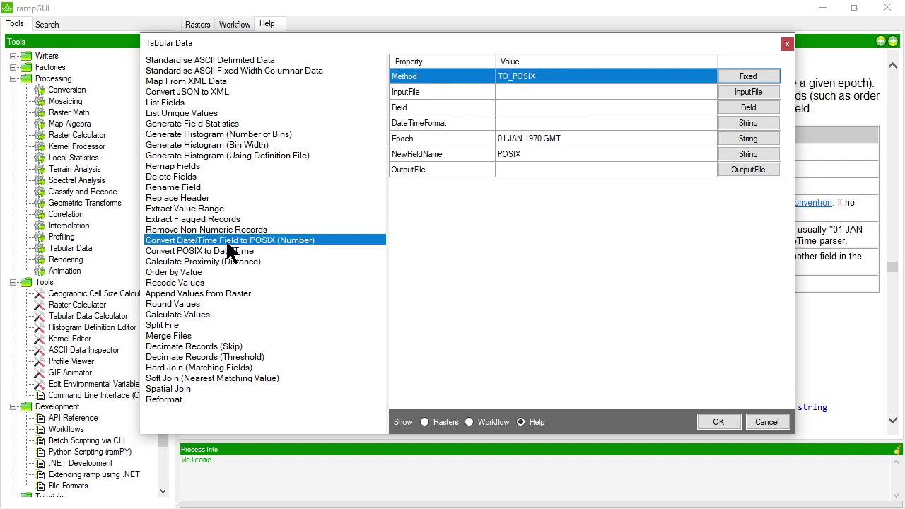
{"action": "left_click", "coordinate": [224, 251]}
{"action": "left_click", "coordinate": [214, 261]}
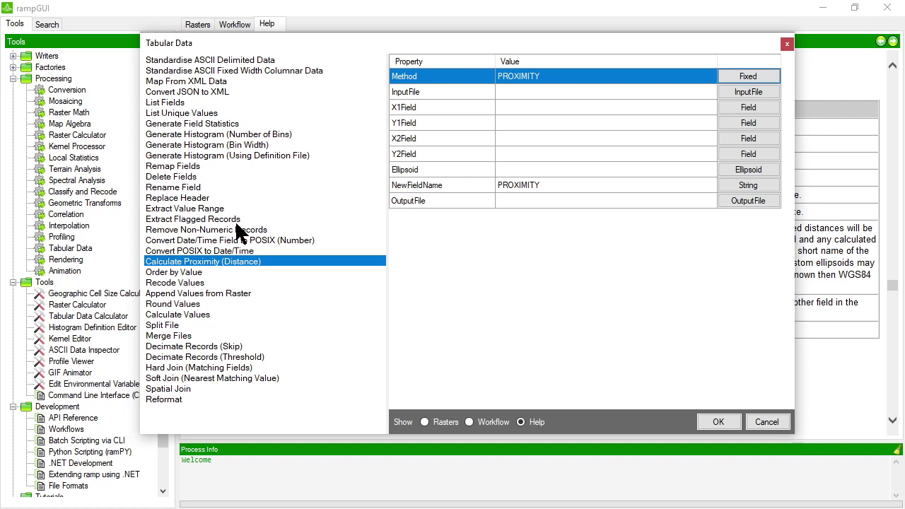
{"action": "left_click", "coordinate": [195, 273]}
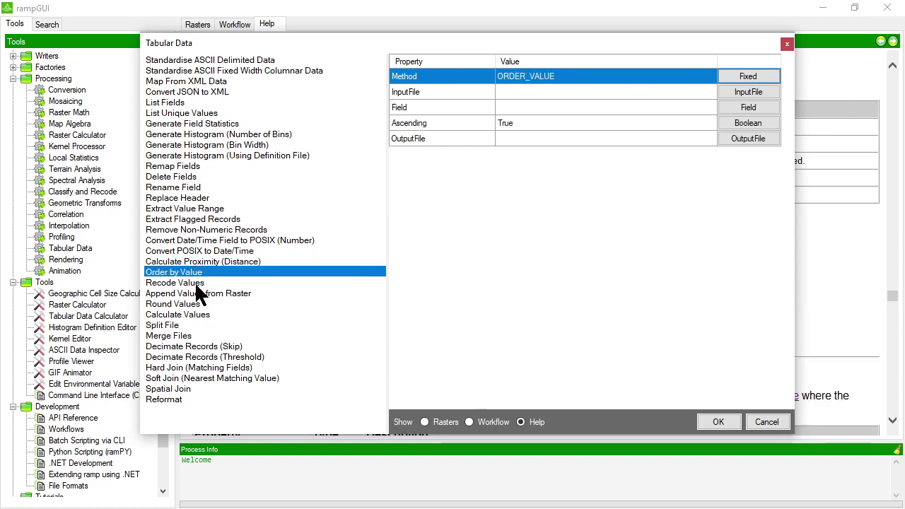
{"action": "left_click", "coordinate": [194, 282]}
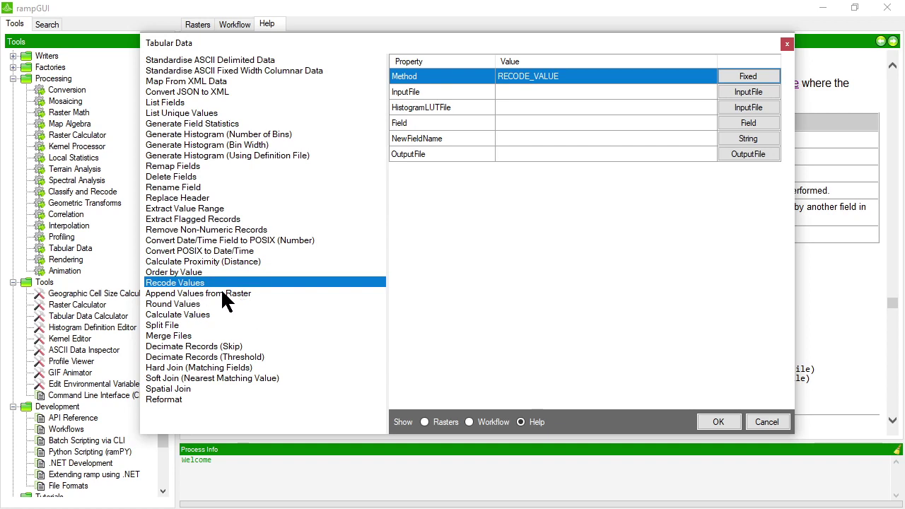
{"action": "left_click", "coordinate": [225, 294]}
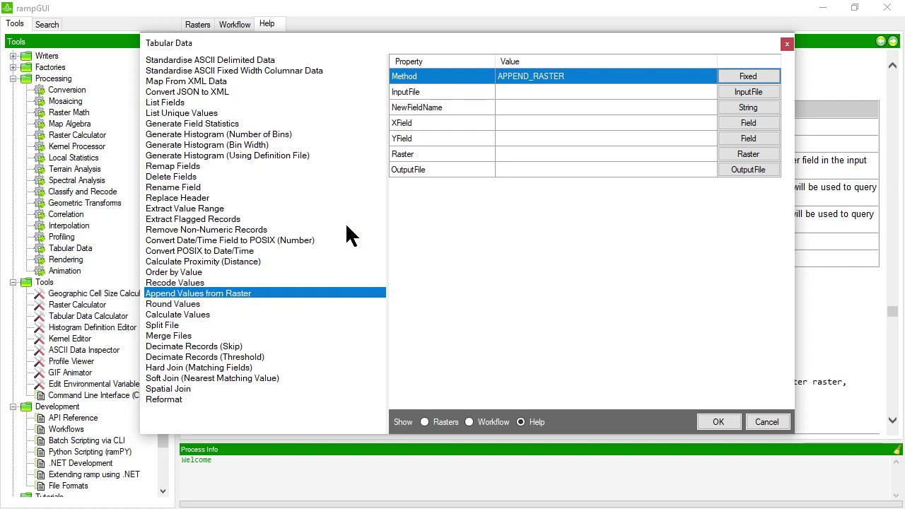
Step: Show Round Values, Split File, Merge Files, Decimate (Skip), then Decimate (Threshold) with Threshold 2 and Append False
{"action": "left_click", "coordinate": [168, 305]}
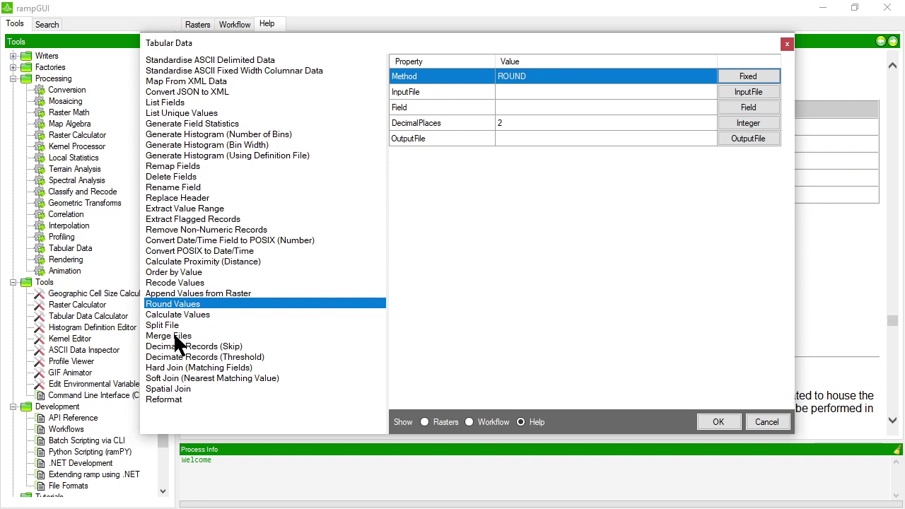
{"action": "left_click", "coordinate": [171, 326]}
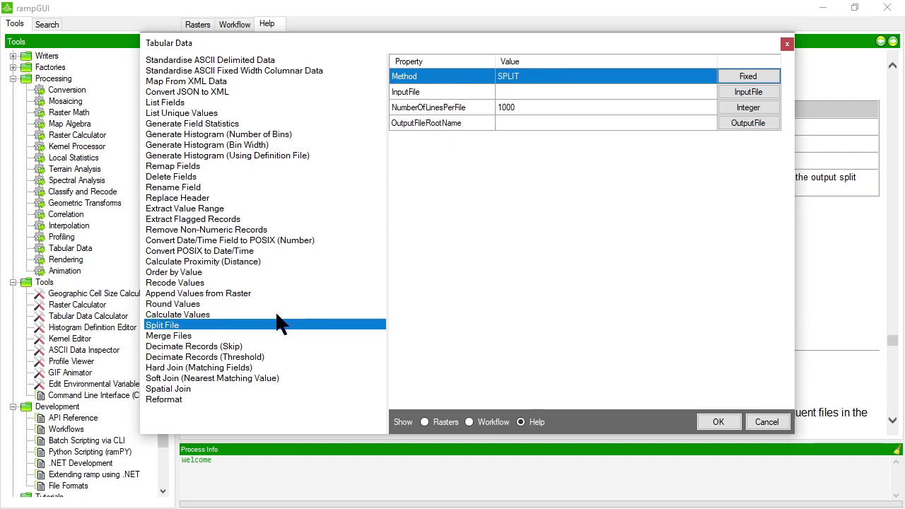
{"action": "left_click", "coordinate": [169, 337]}
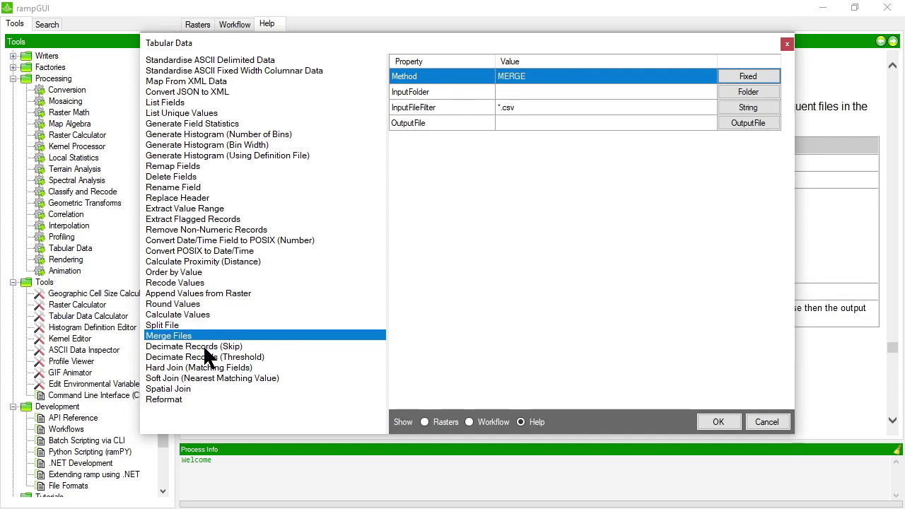
{"action": "left_click", "coordinate": [229, 347]}
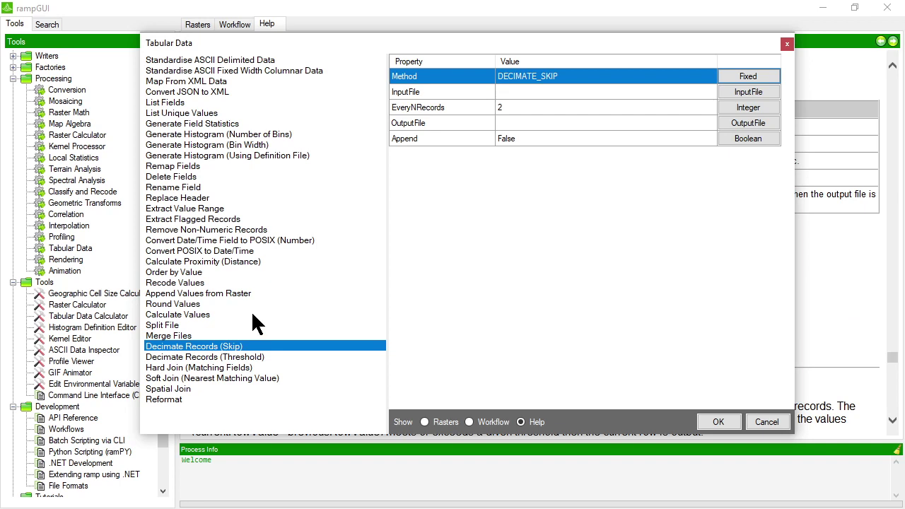
{"action": "left_click", "coordinate": [251, 356]}
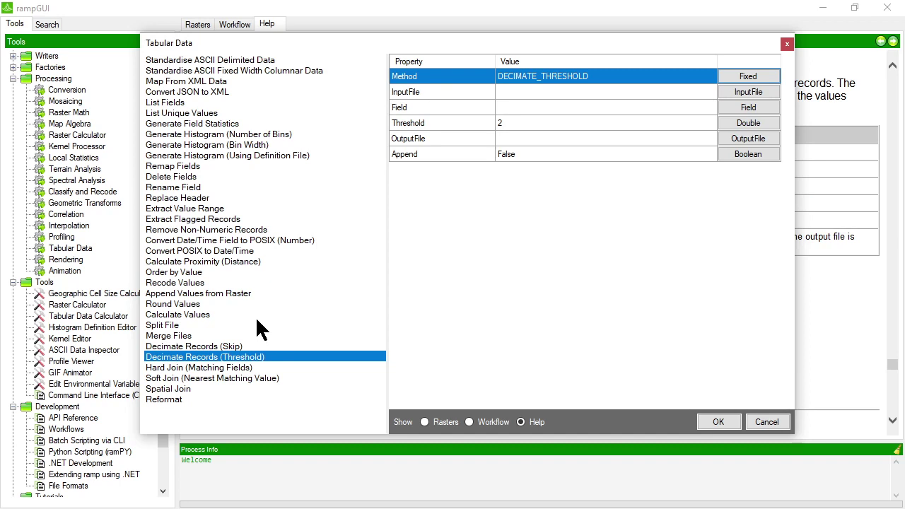
Step: Review Hard Join, Soft Join and Spatial Join, ending on the Reformat method's parameters
{"action": "left_click", "coordinate": [195, 368]}
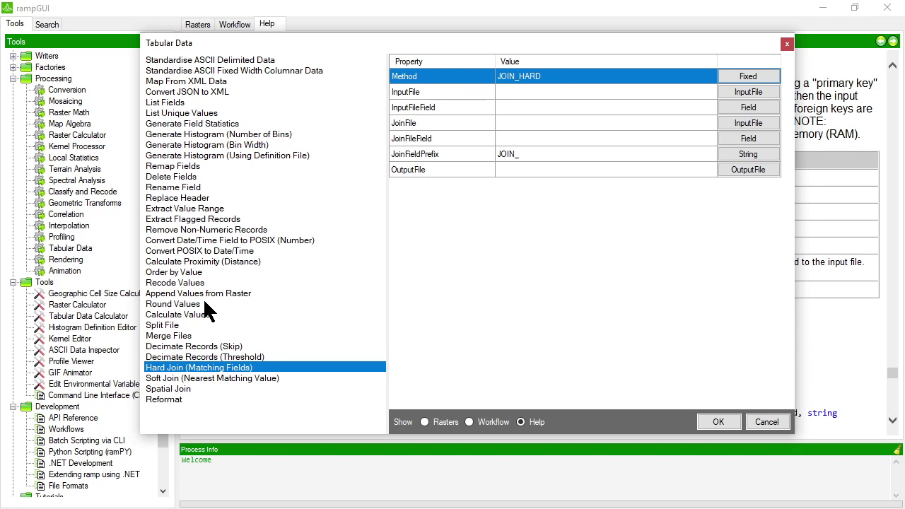
{"action": "left_click", "coordinate": [192, 379]}
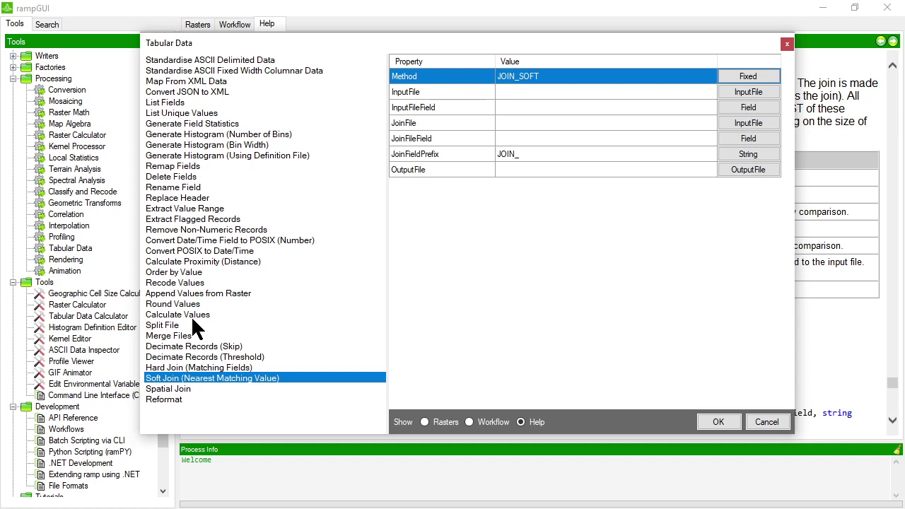
{"action": "left_click", "coordinate": [180, 390]}
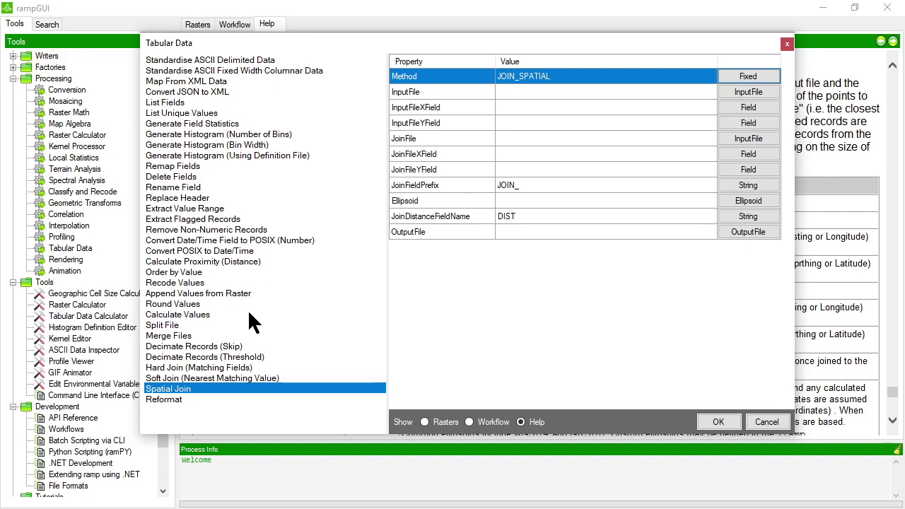
{"action": "left_click", "coordinate": [165, 401]}
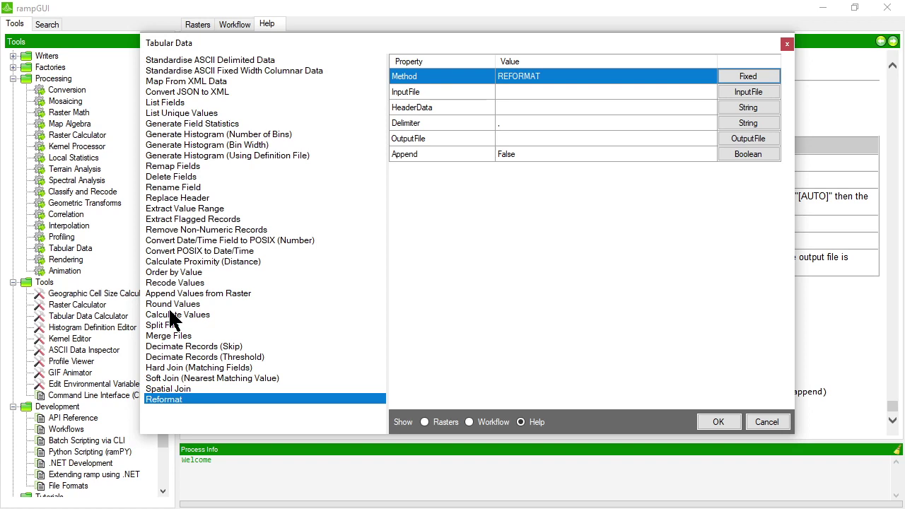
{"action": "left_click", "coordinate": [205, 61]}
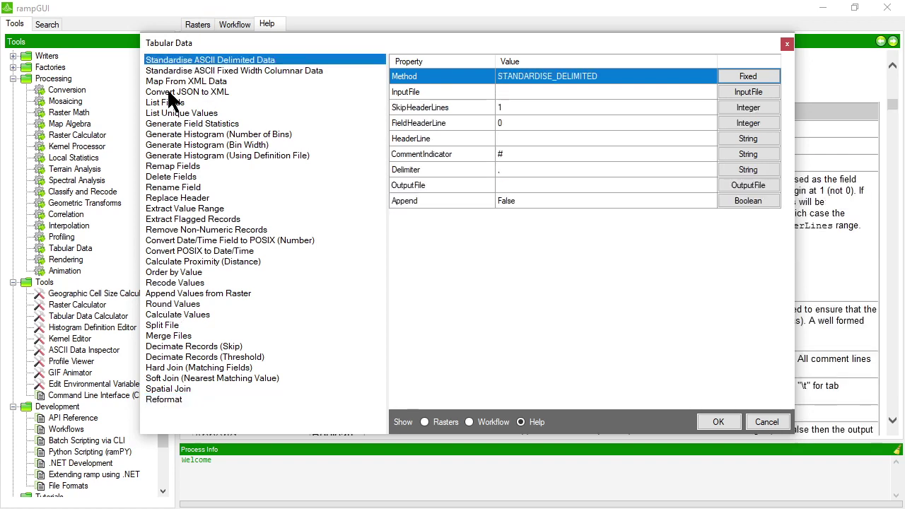